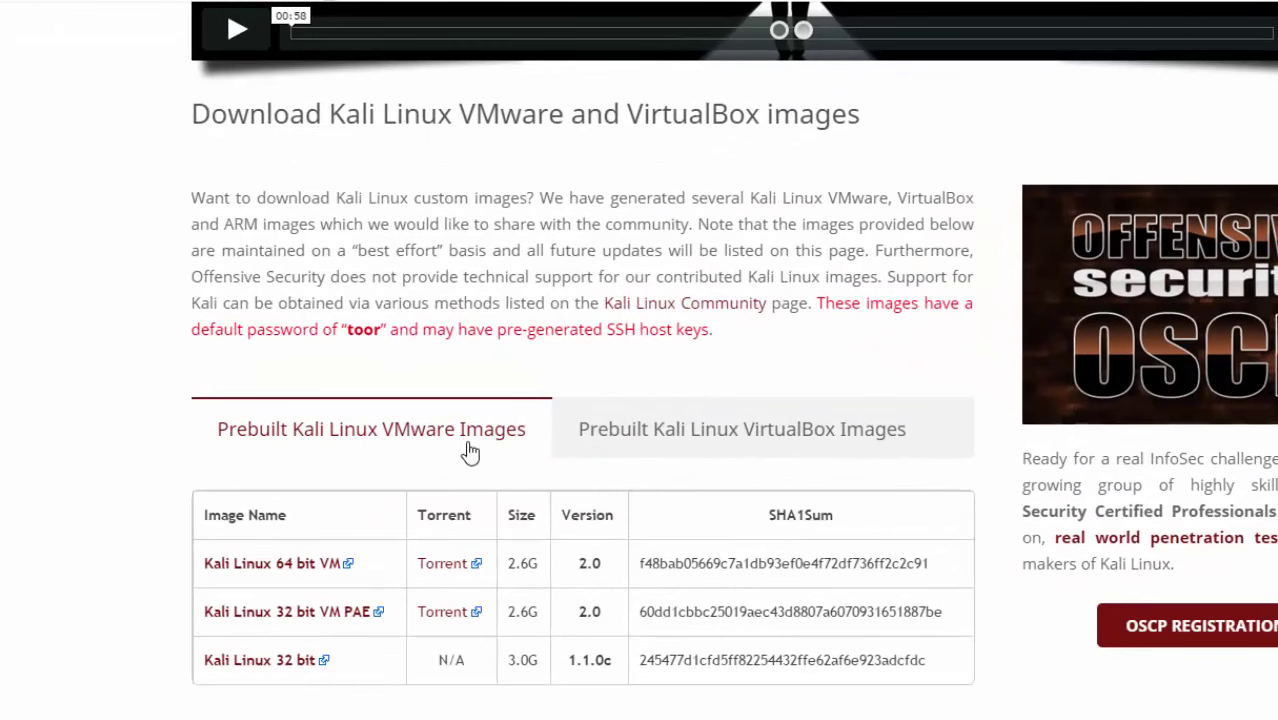
Show the prebuilt VirtualBox images (64-bit VBox 3.5G, 32-bit VBox PAE 3.6G) on the download page
left_click(765, 434)
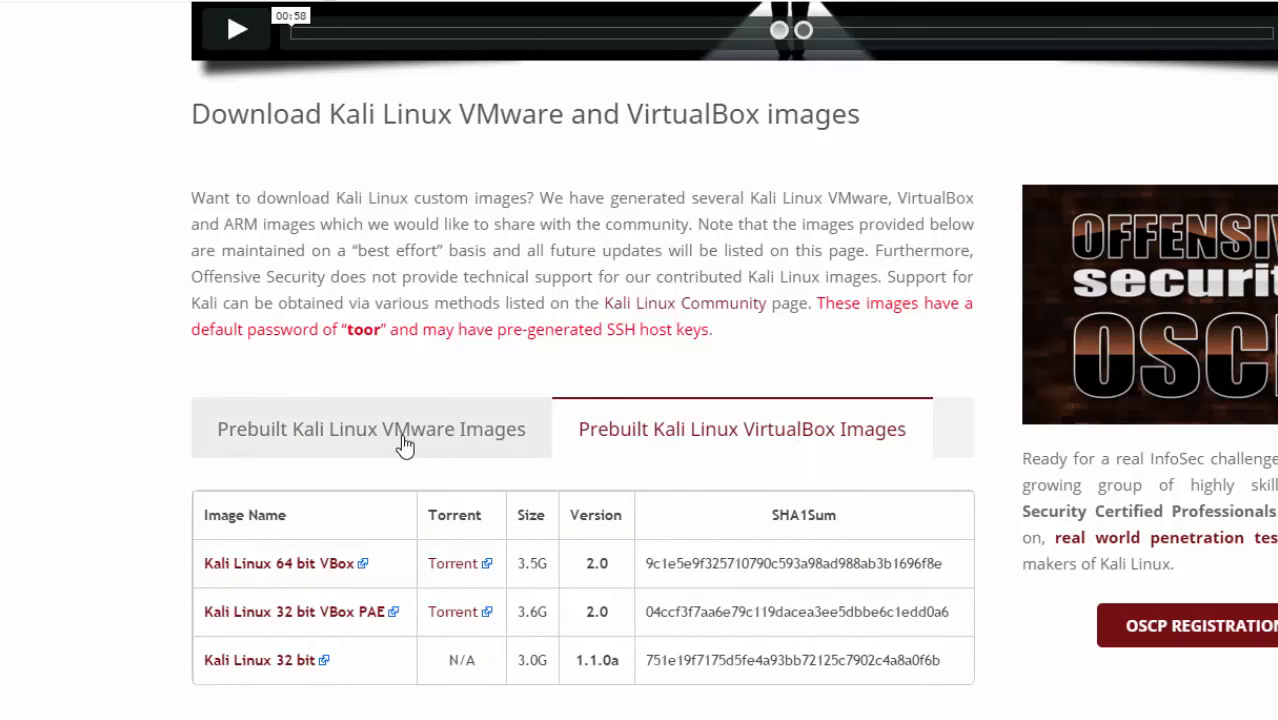
Start downloading the Kali Linux 32 bit VM PAE image from the VMware Images tab
left_click(370, 430)
scroll(614, 428, "down", 2)
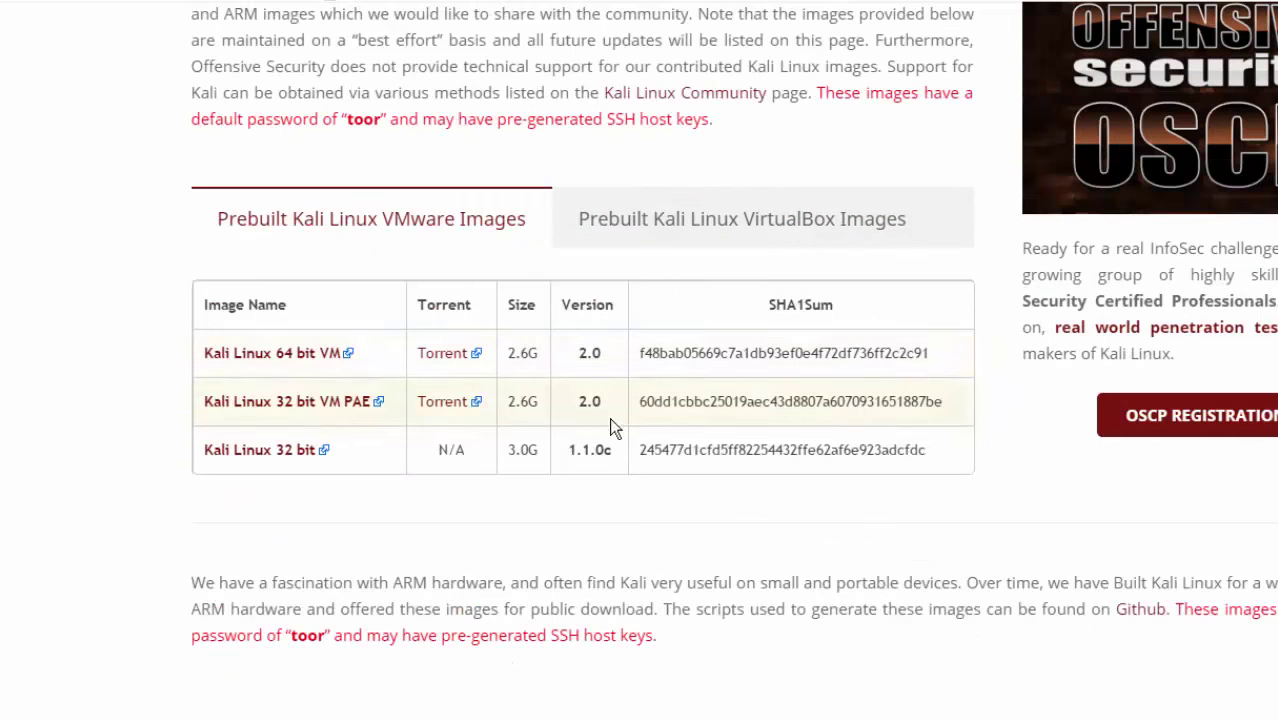
left_click(305, 402)
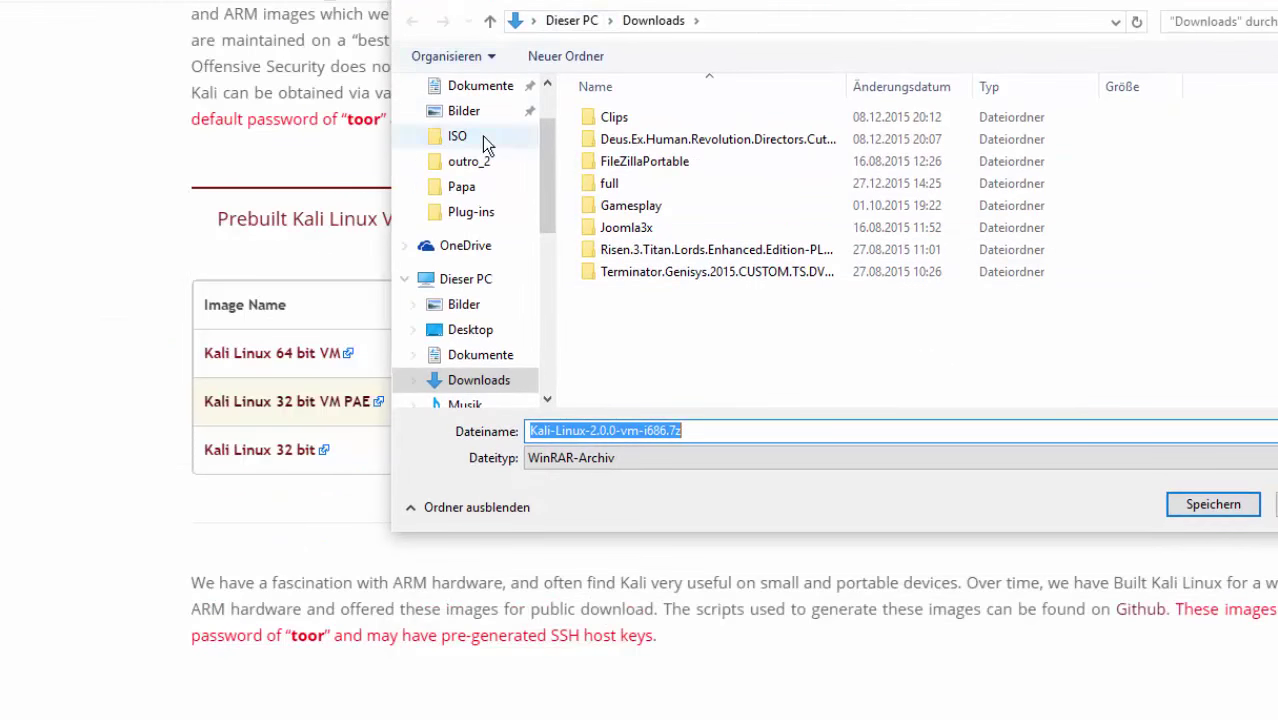
Save the download to the Desktop over the existing Kali-Linux-2.0.0-vm-i686.7z
left_click(478, 112)
left_click(472, 86)
left_click(472, 112)
left_click(474, 163)
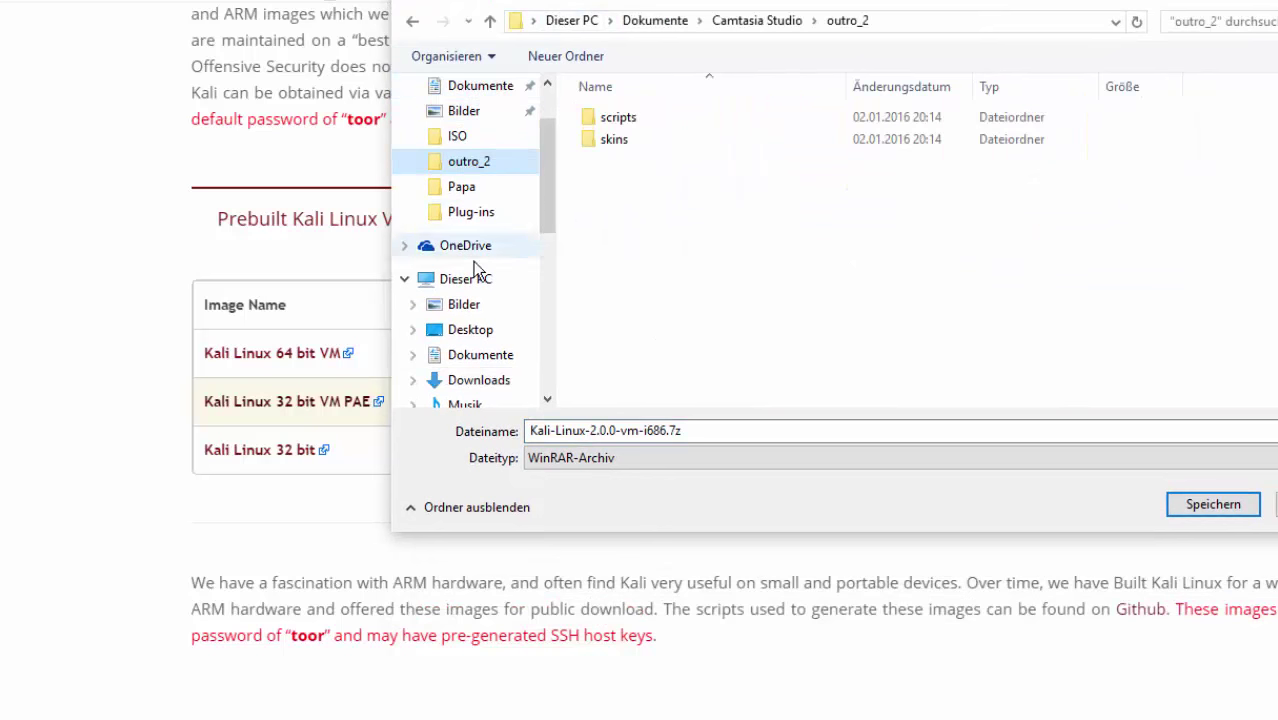
left_click(468, 280)
left_click(490, 333)
left_click(757, 189)
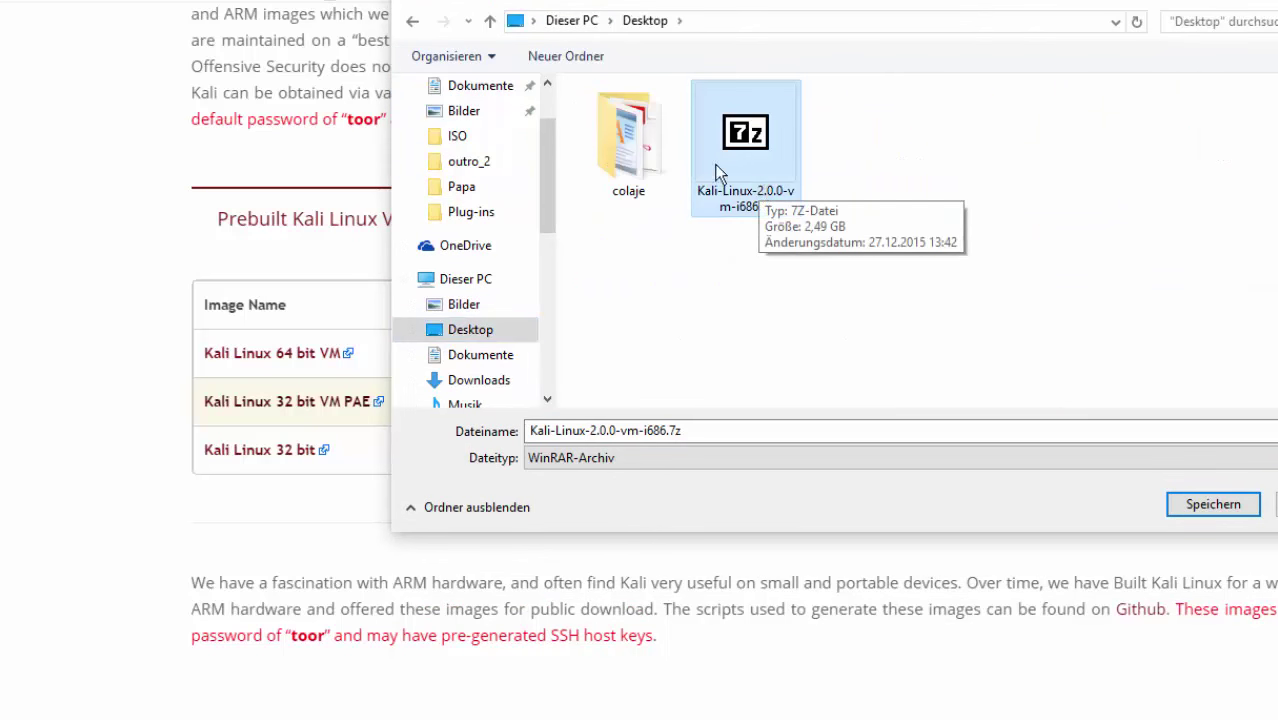
double_click(742, 146)
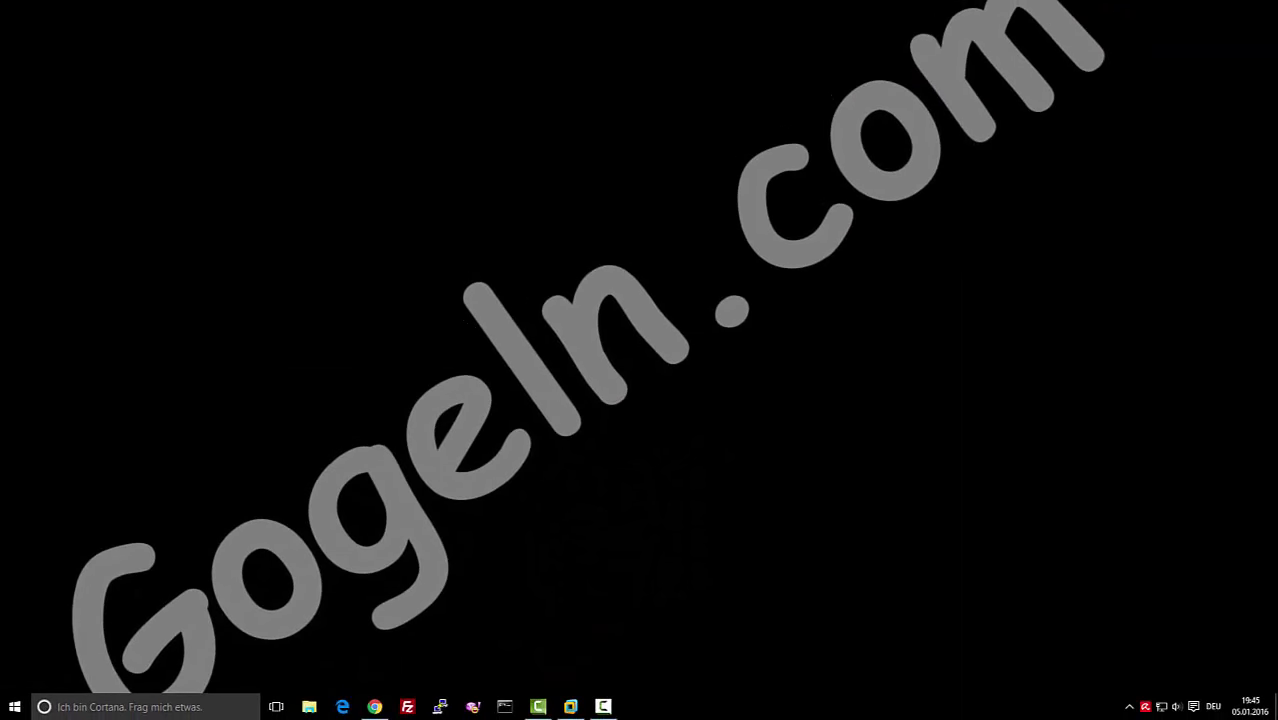
Move the Kali archive to the desktop's top left and extract it in place with 7-Zip's Hier entpacken
left_click_drag(1140, 182, 205, 148)
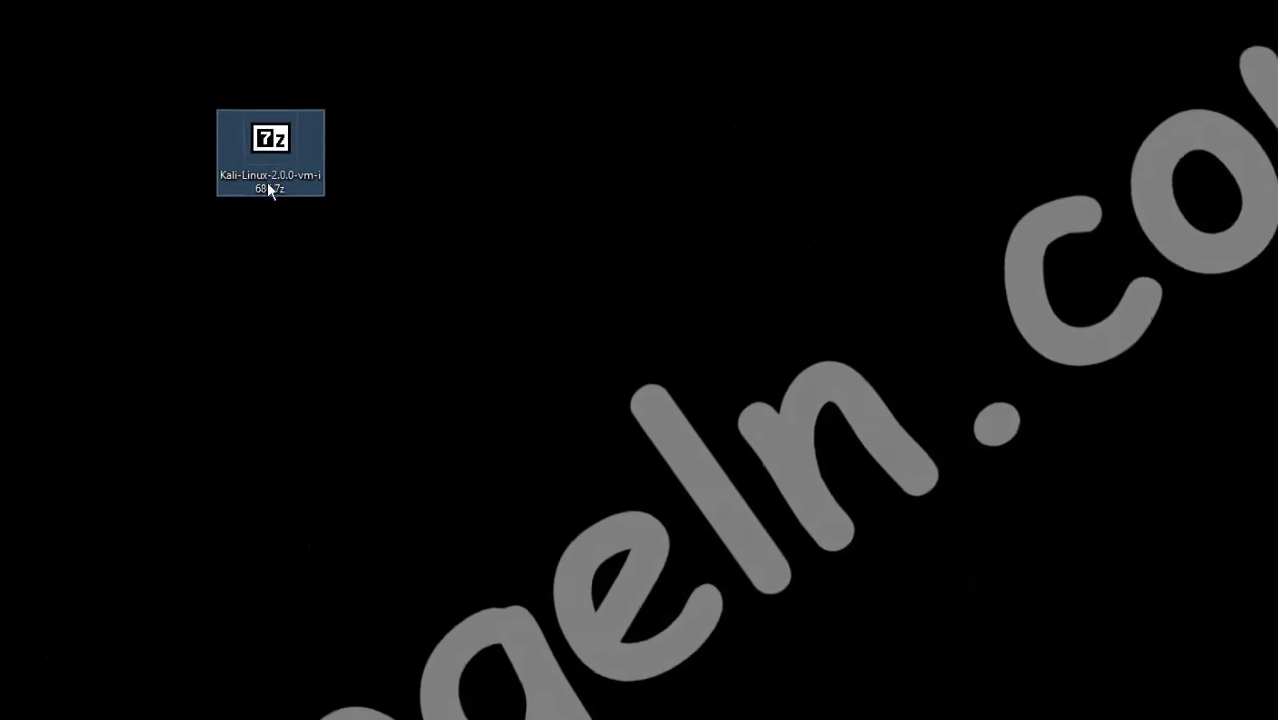
right_click(353, 194)
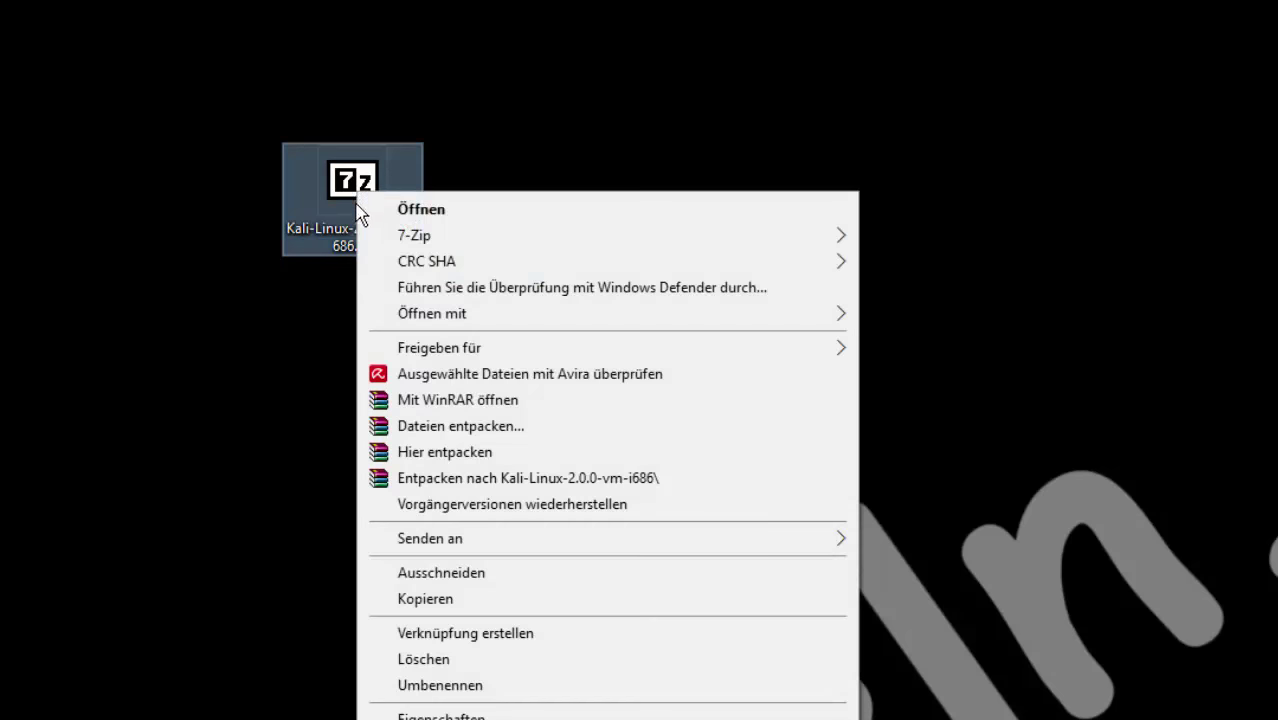
mouse_move(381, 265)
mouse_move(393, 235)
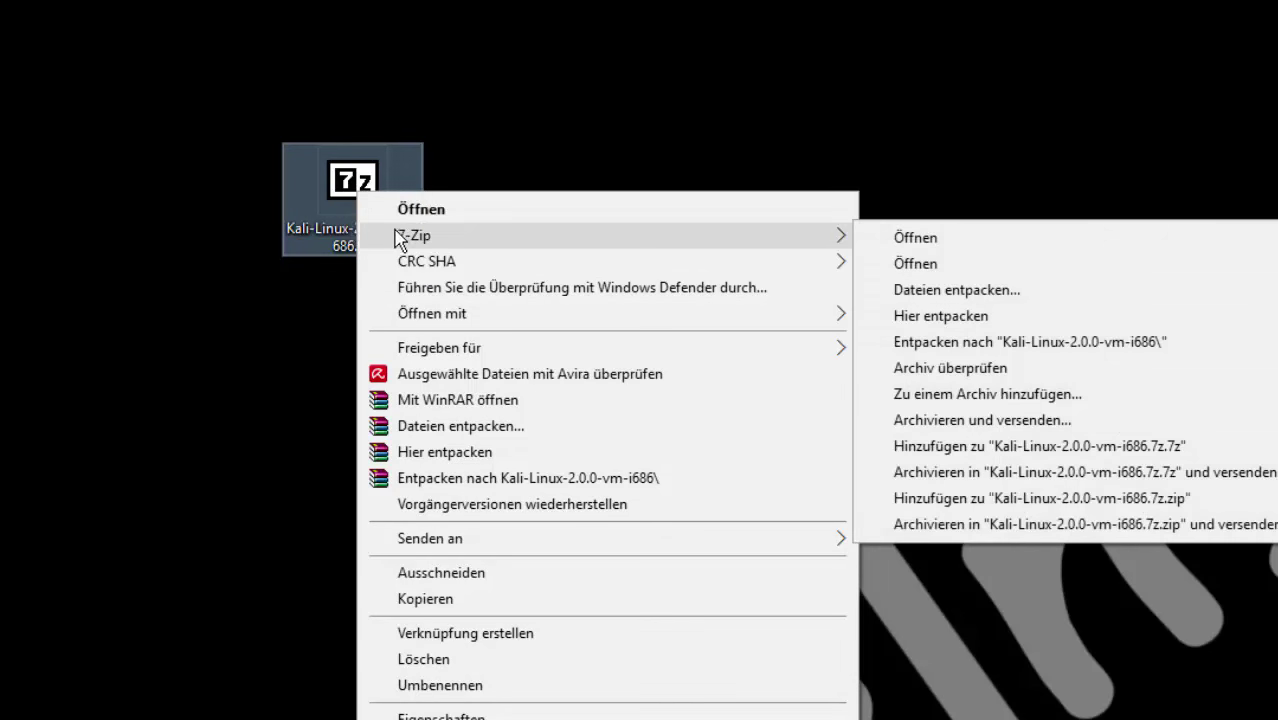
left_click(1001, 312)
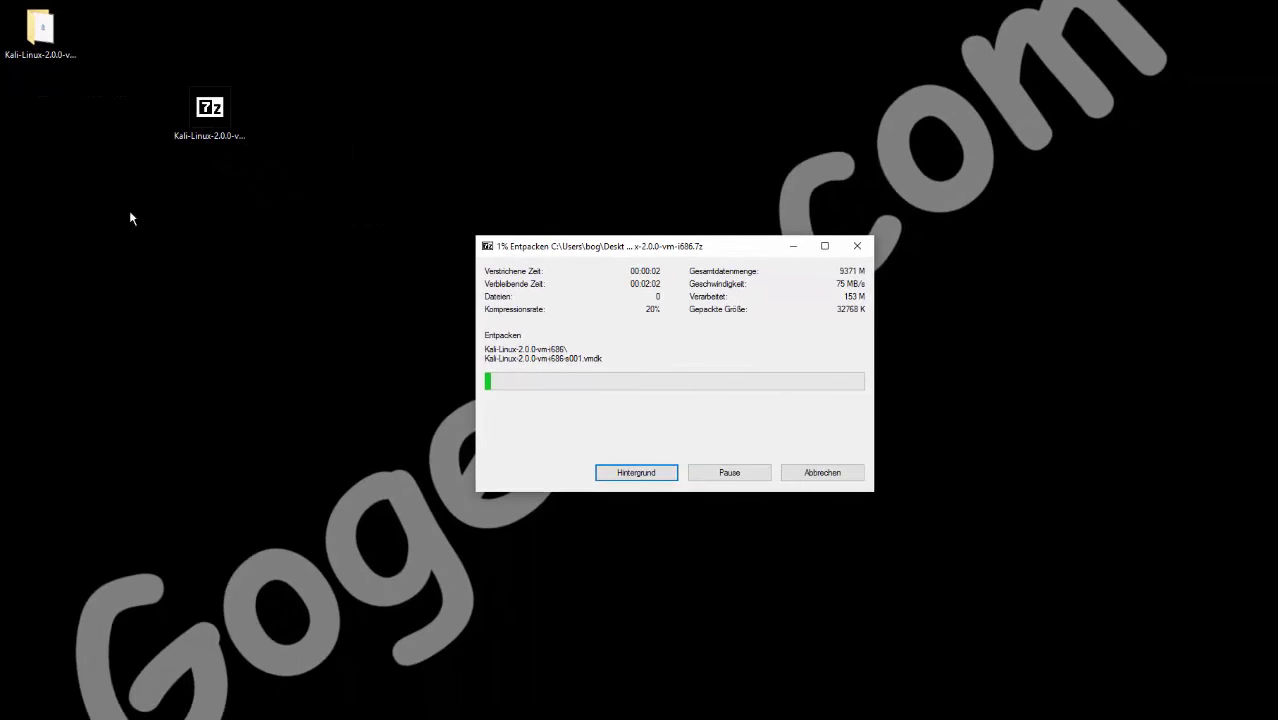
Move the 7-Zip progress window and new Kali folder aside, then bring VMware Workstation forward
left_click(347, 313)
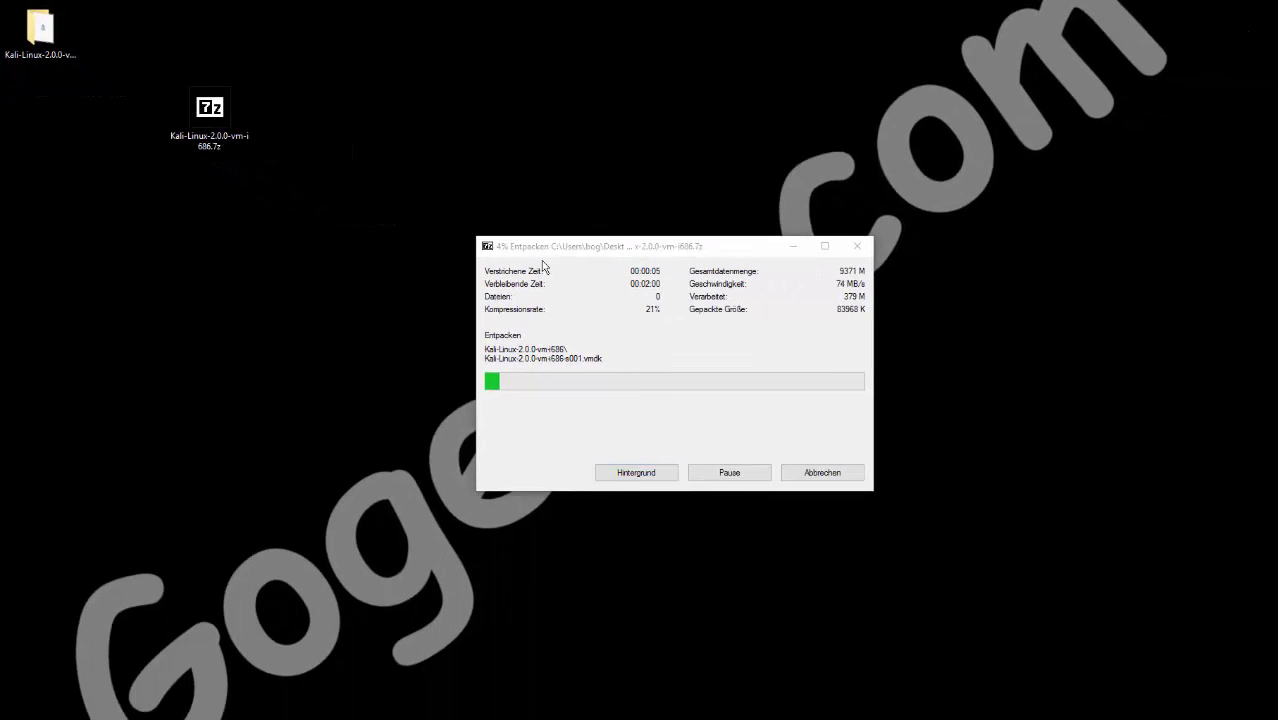
left_click_drag(567, 252, 505, 194)
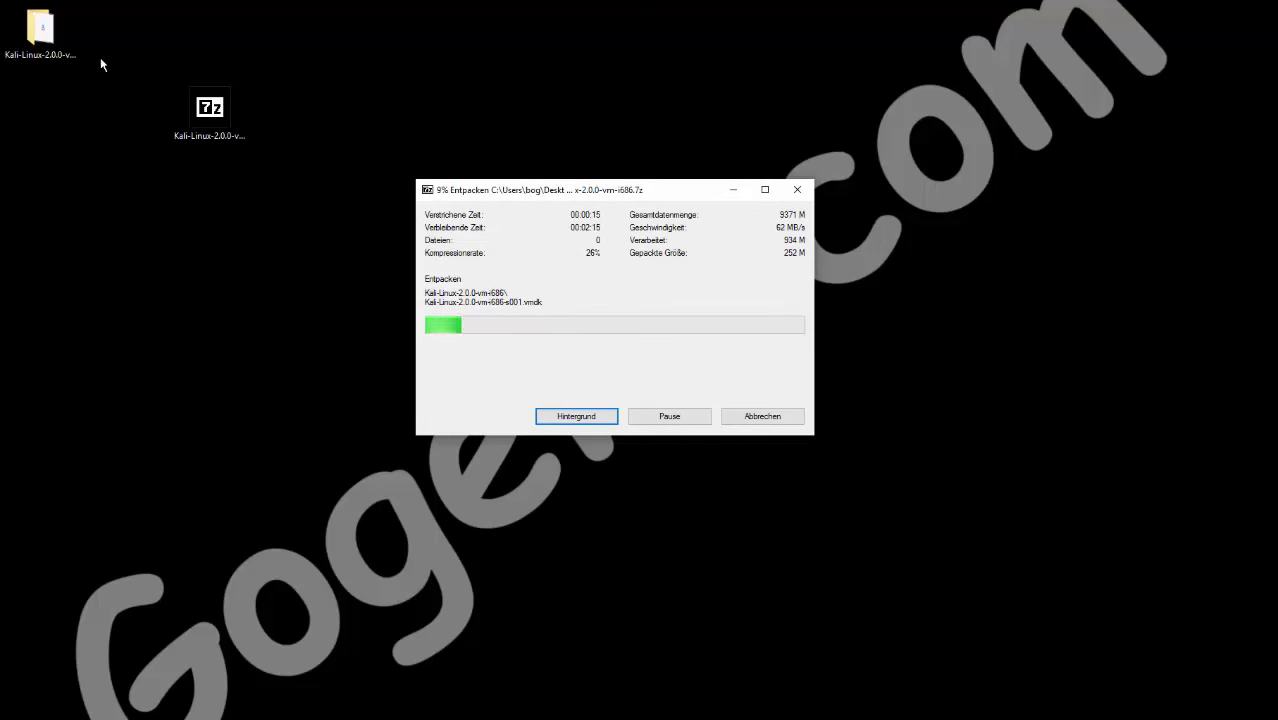
left_click_drag(40, 28, 211, 212)
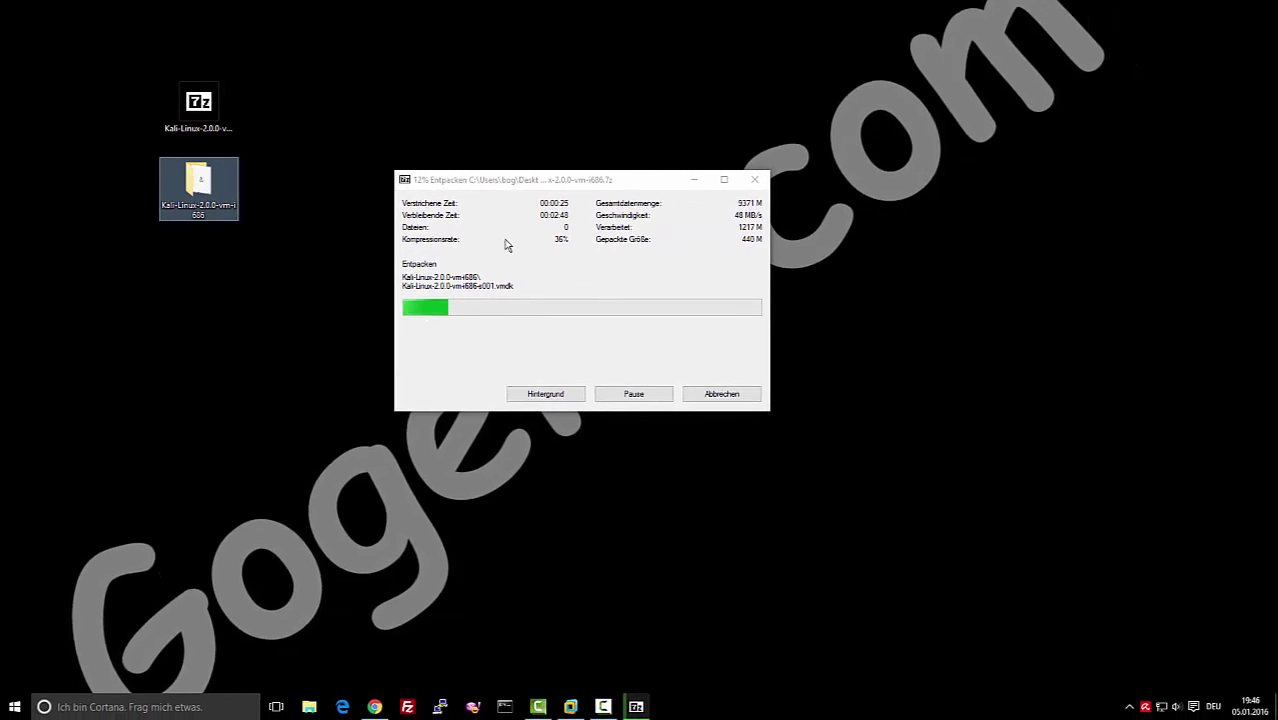
left_click(566, 709)
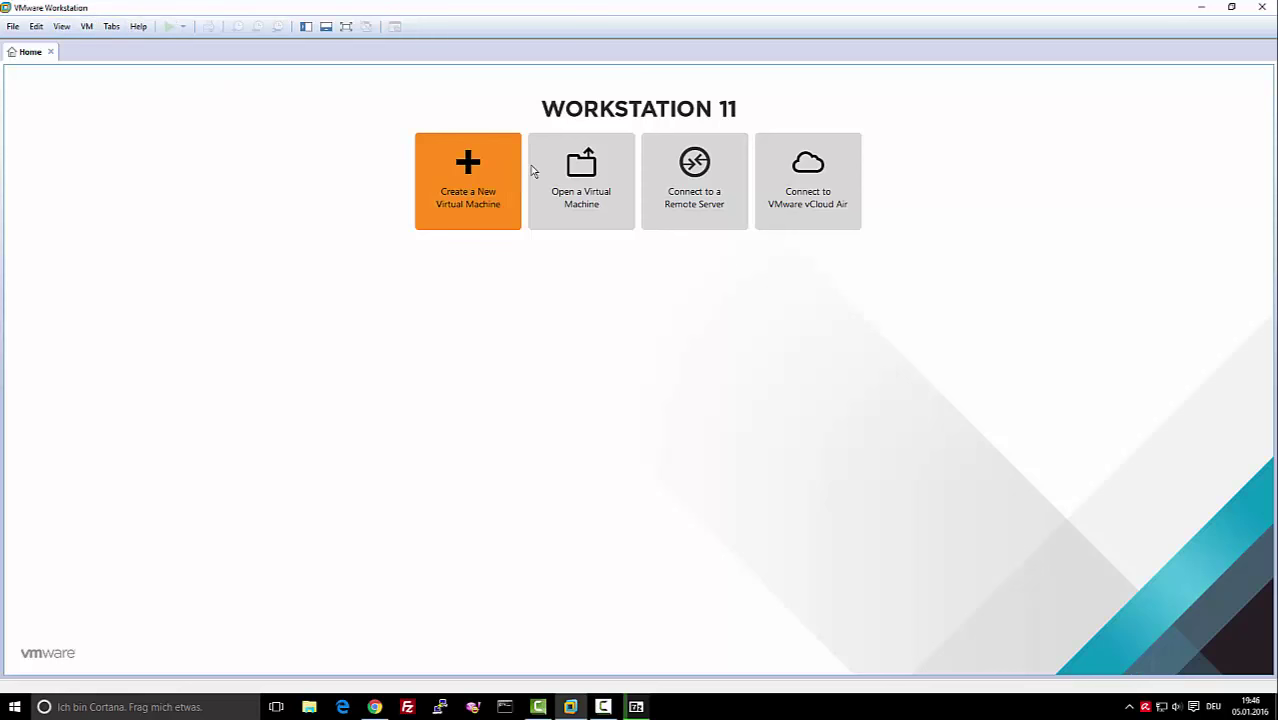
double_click(665, 12)
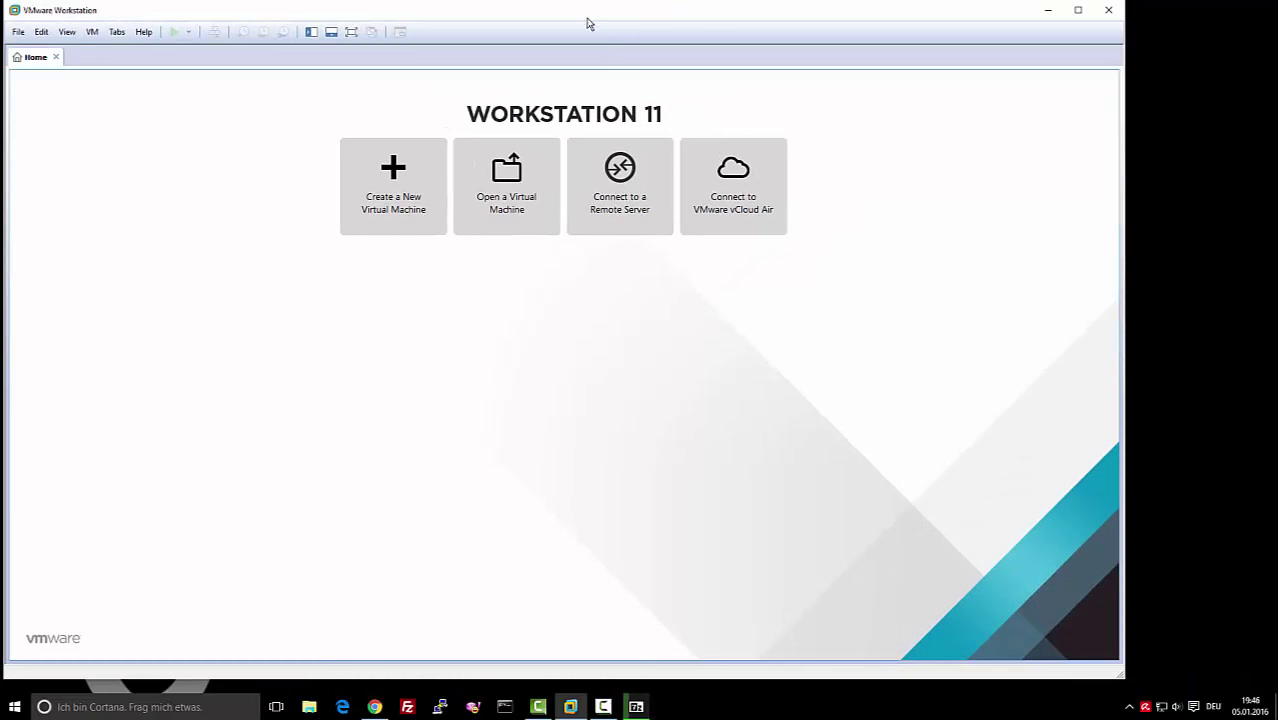
left_click(1078, 9)
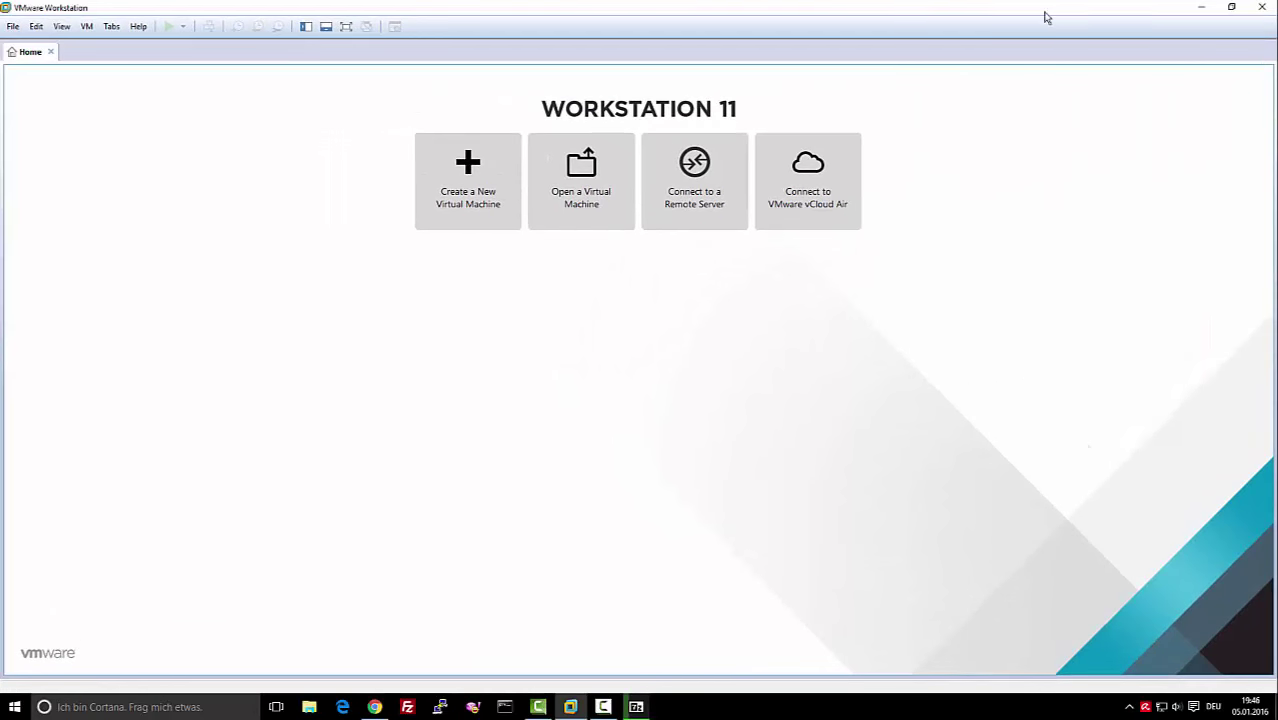
double_click(1044, 14)
left_click(1078, 9)
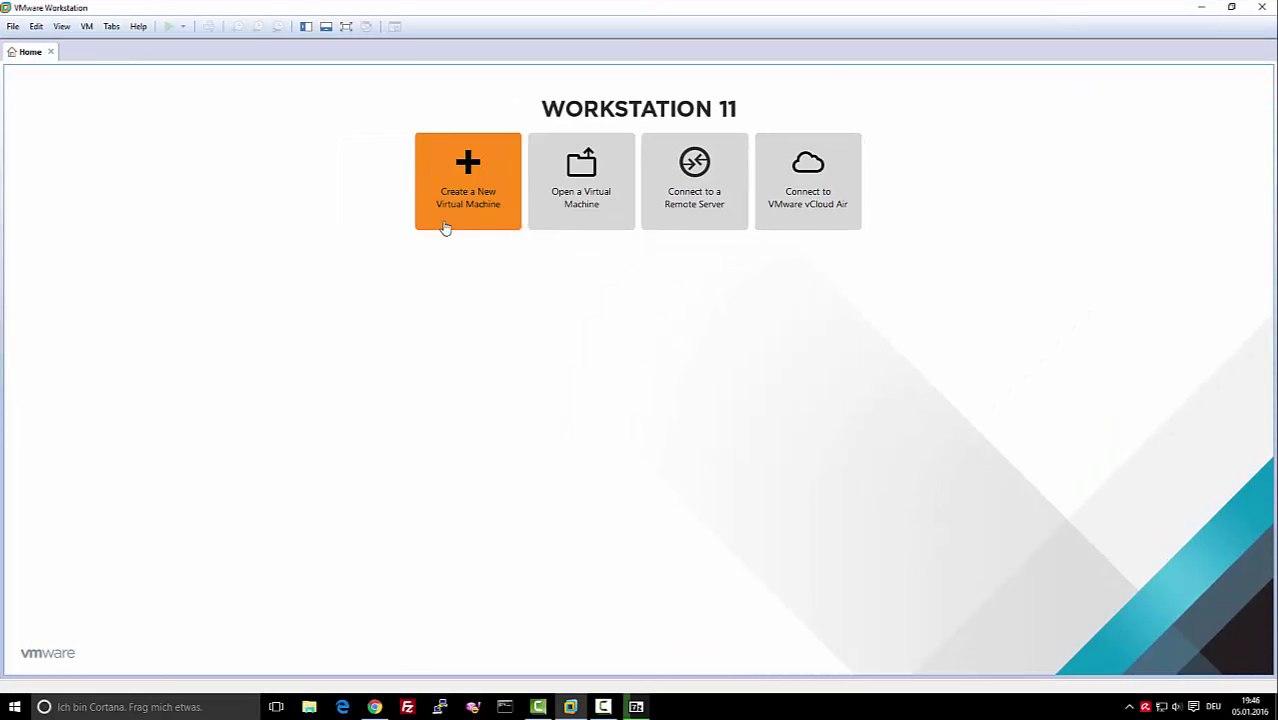
left_click(468, 174)
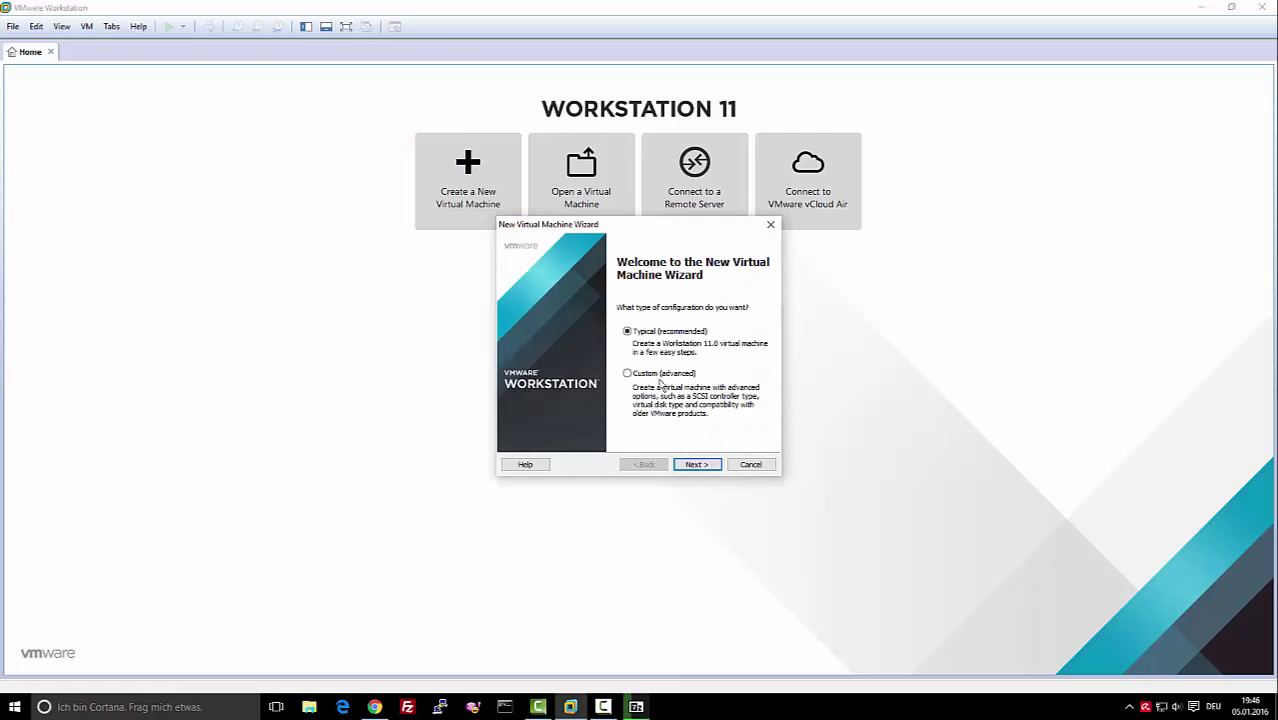
left_click(697, 464)
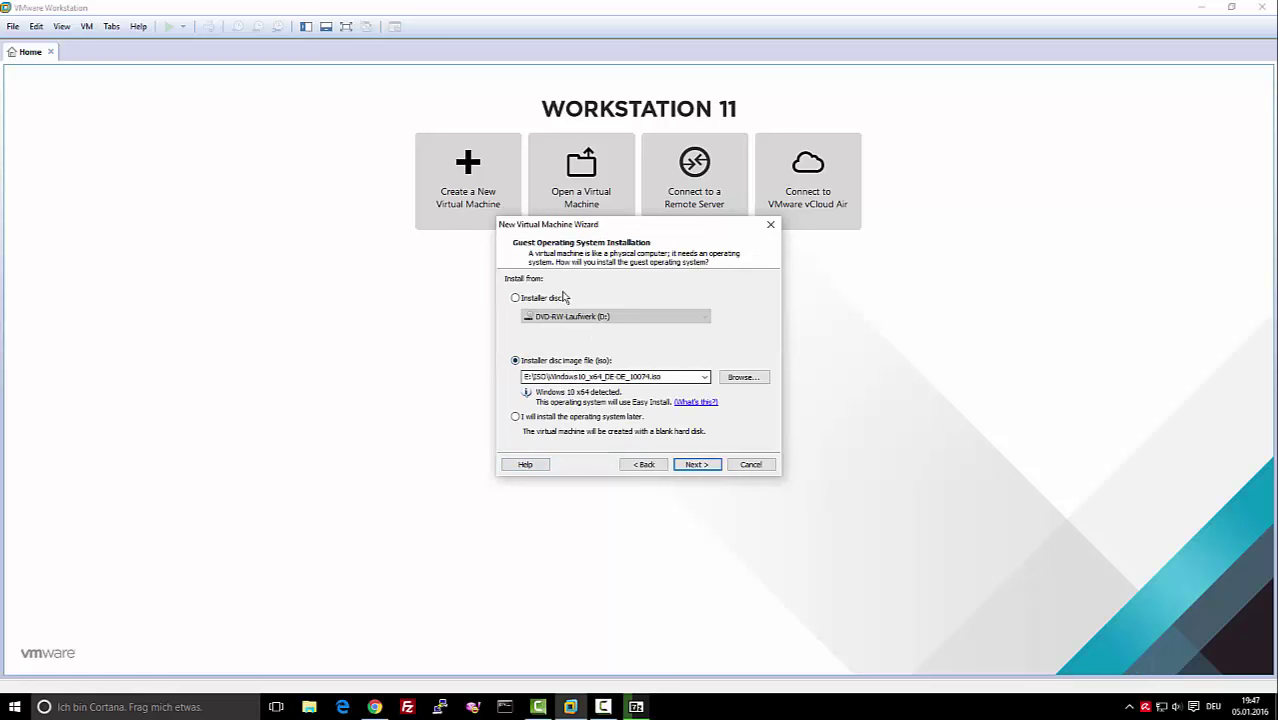
left_click(562, 298)
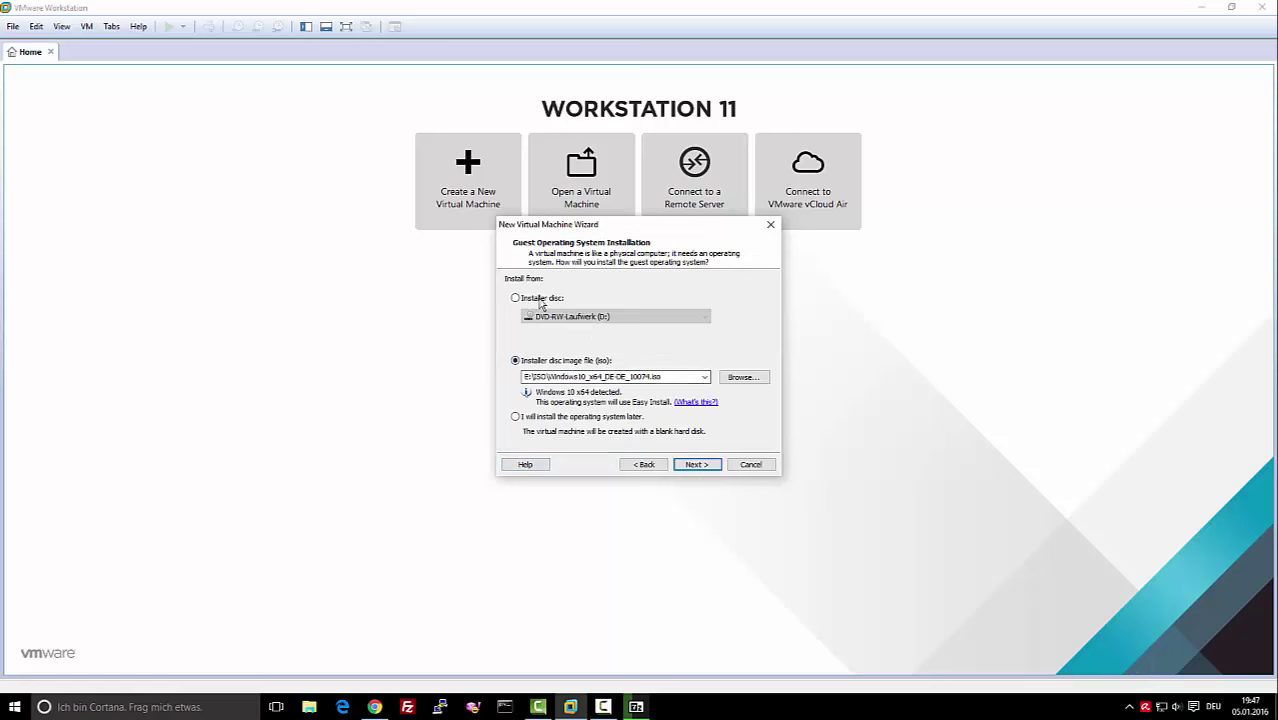
left_click(752, 464)
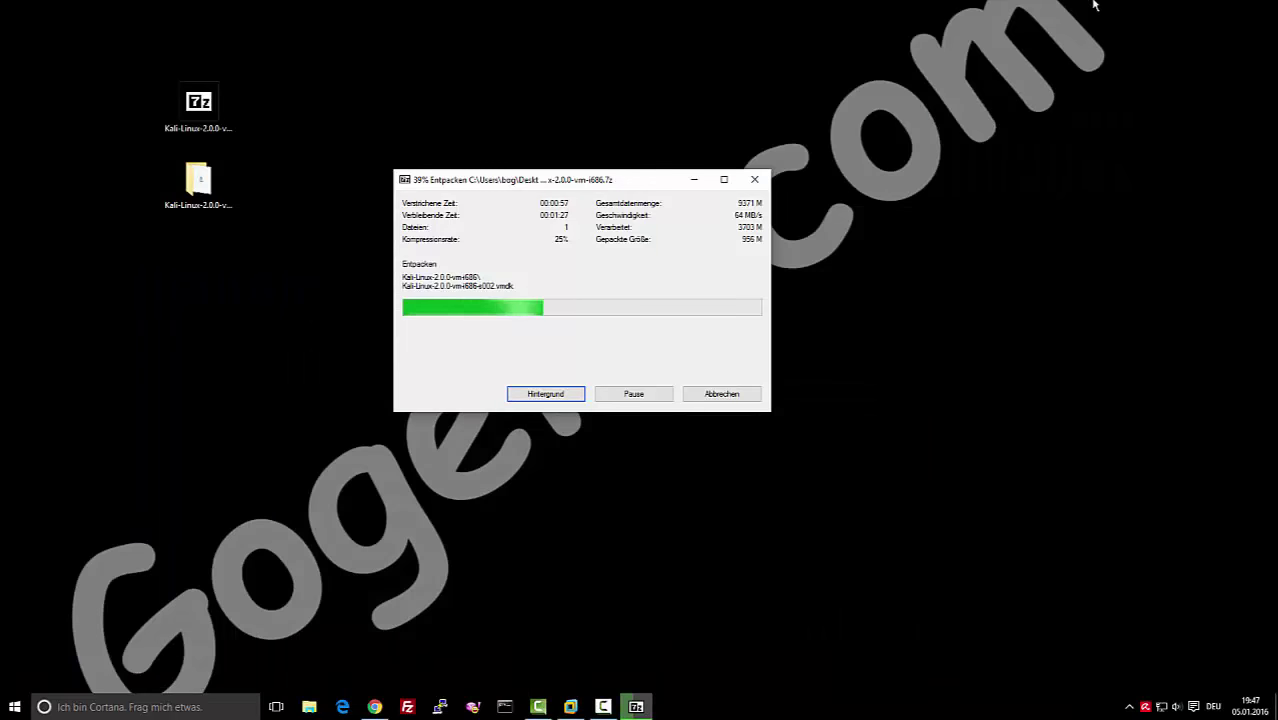
Move the 7-Zip progress window to the screen top, select the Kali folder, and return to VMware
left_click_drag(587, 188, 615, 70)
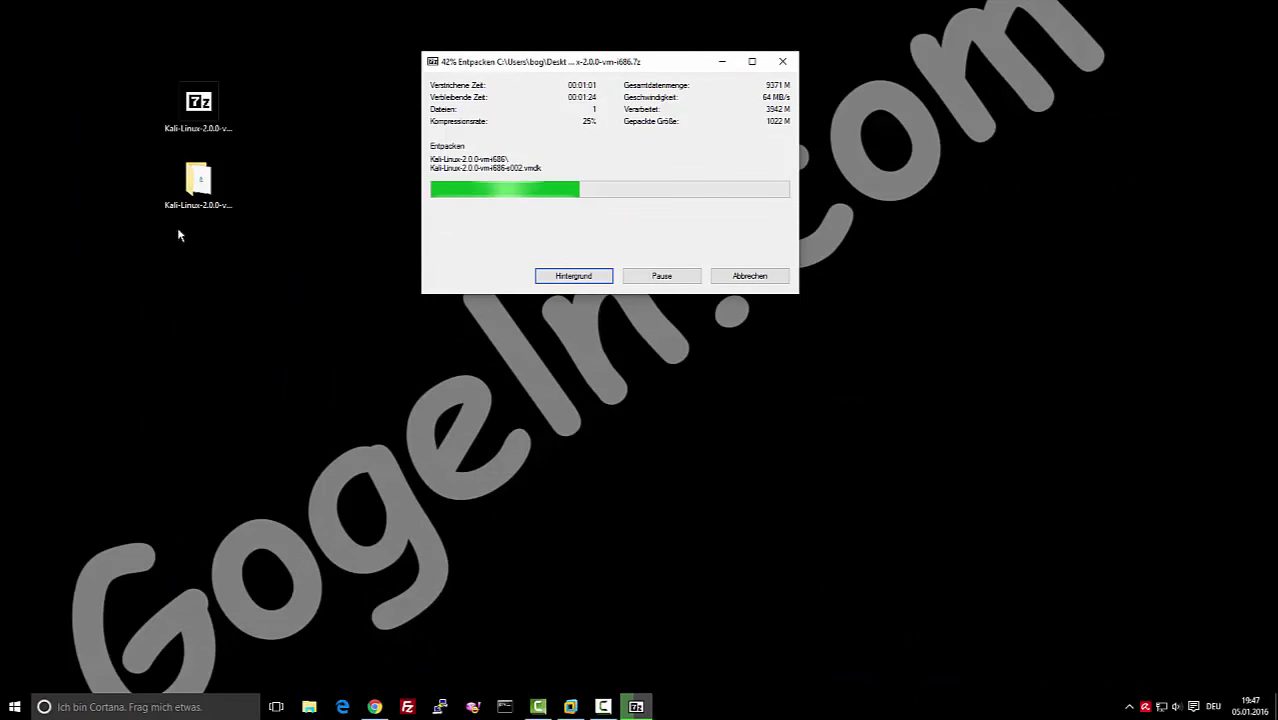
left_click(198, 185)
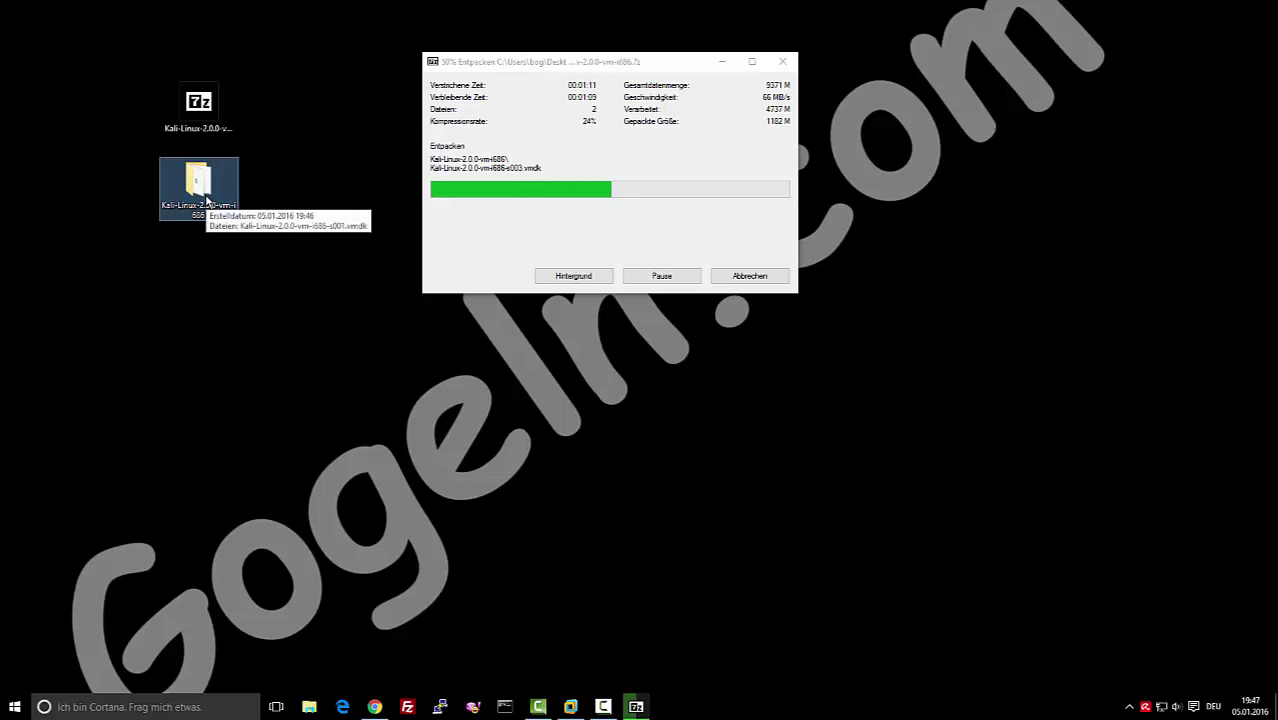
left_click(570, 707)
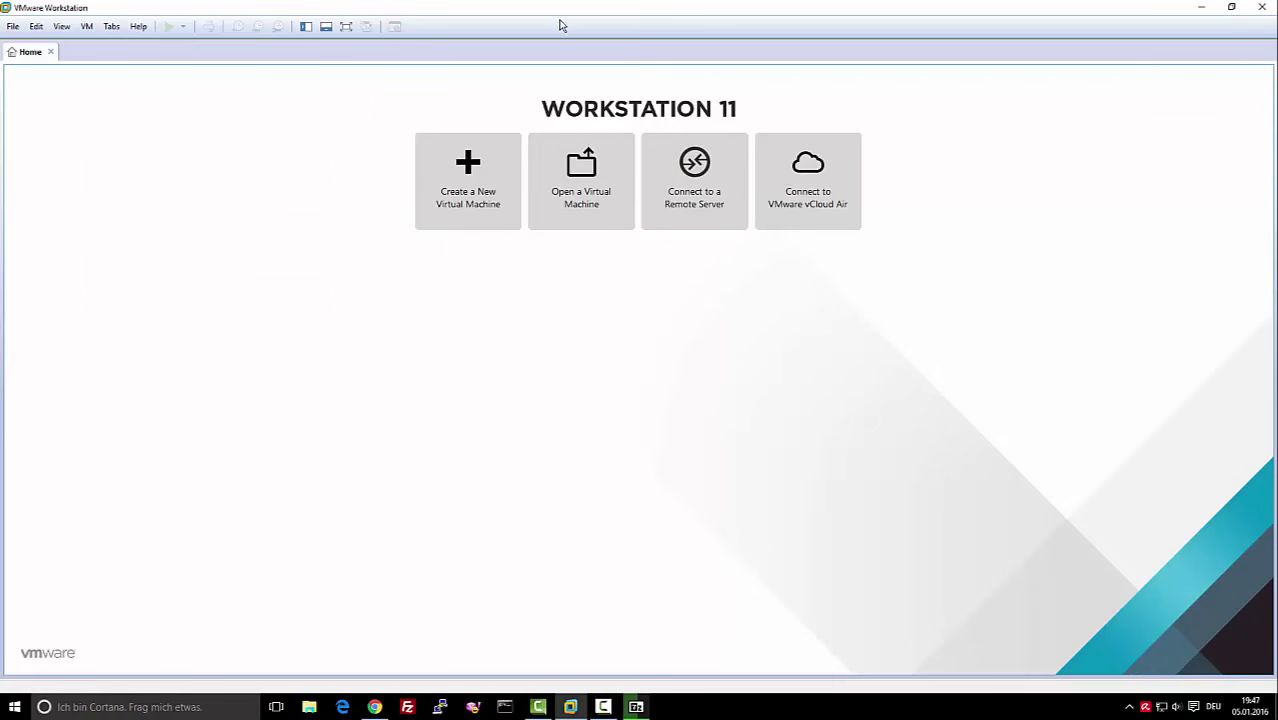
Check the Desktop's Kali-Linux-2.0.0-vm-i686 folder in the Open dialog, find it empty, and go back
left_click(579, 167)
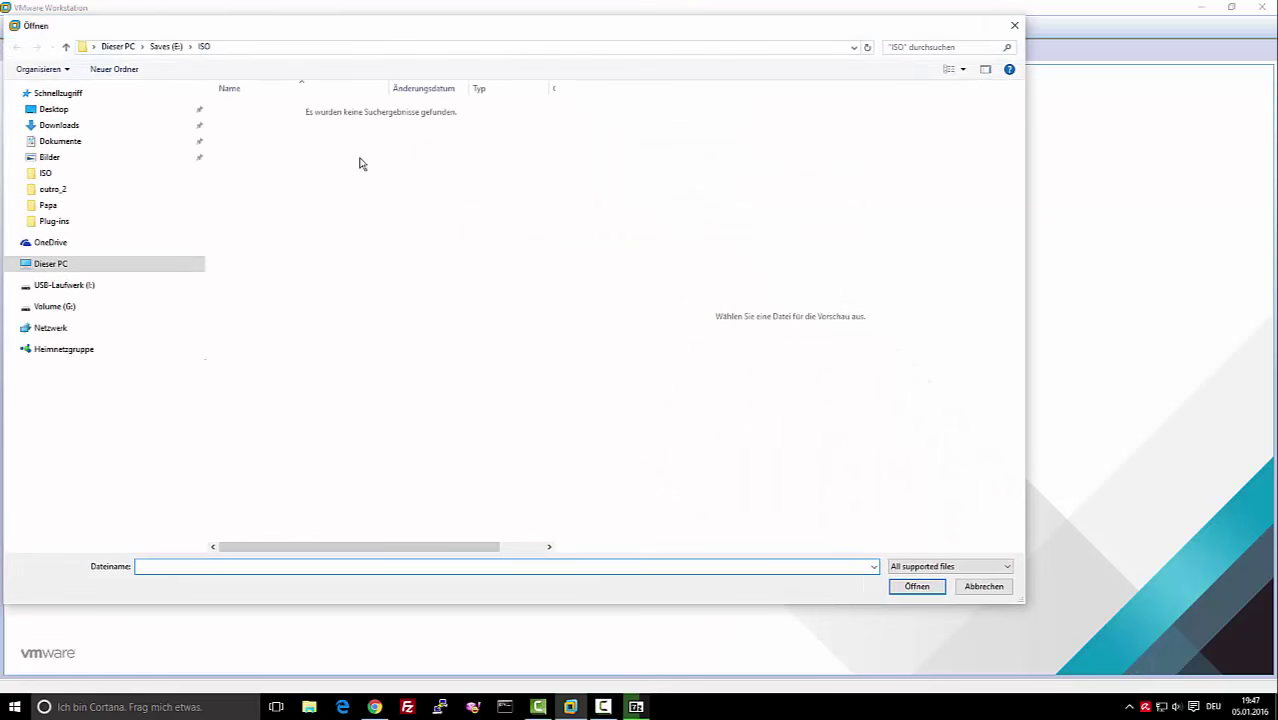
left_click(30, 109)
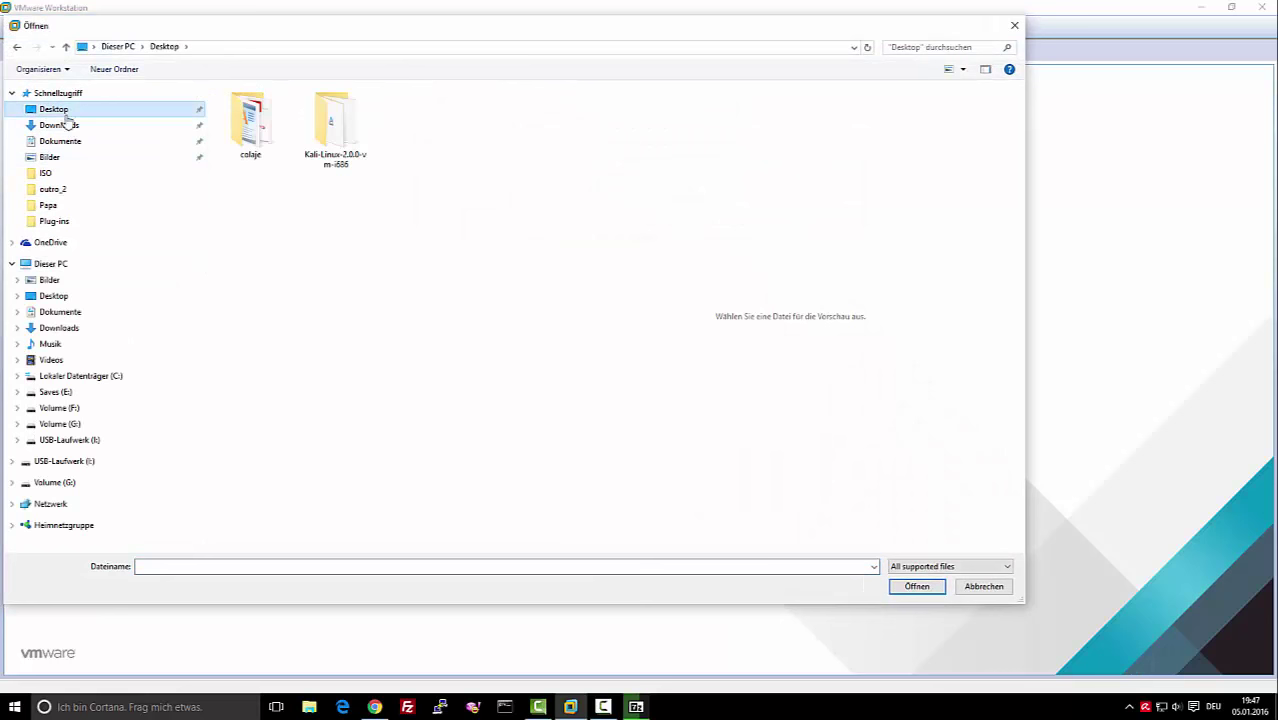
double_click(340, 158)
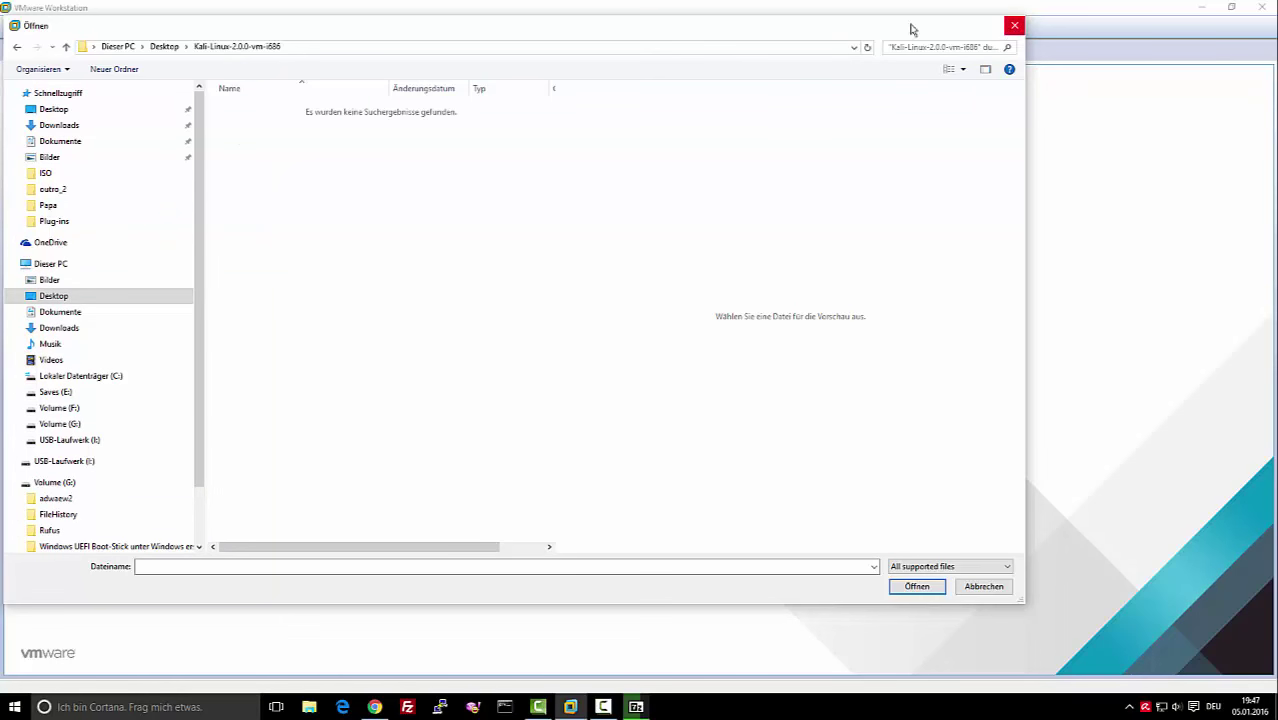
left_click(17, 47)
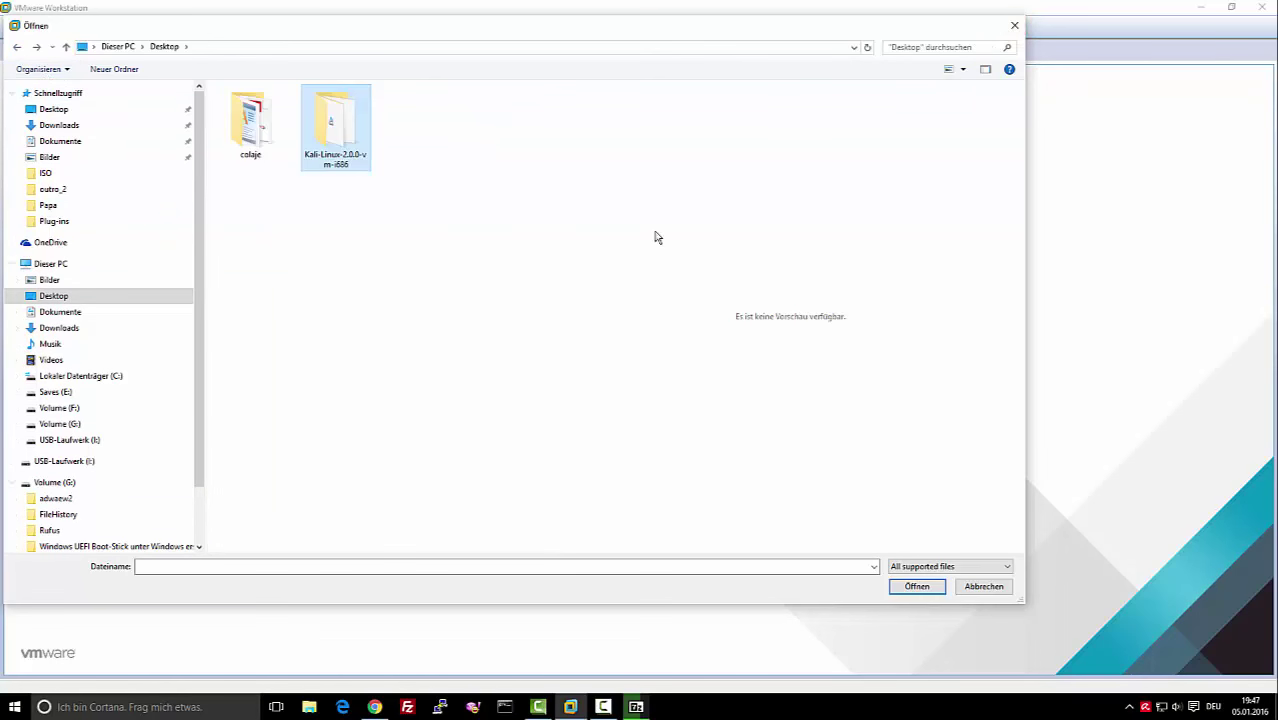
Close the Open dialog, minimize VMware, and move the 7-Zip progress window aside while extraction finishes
left_click(1014, 25)
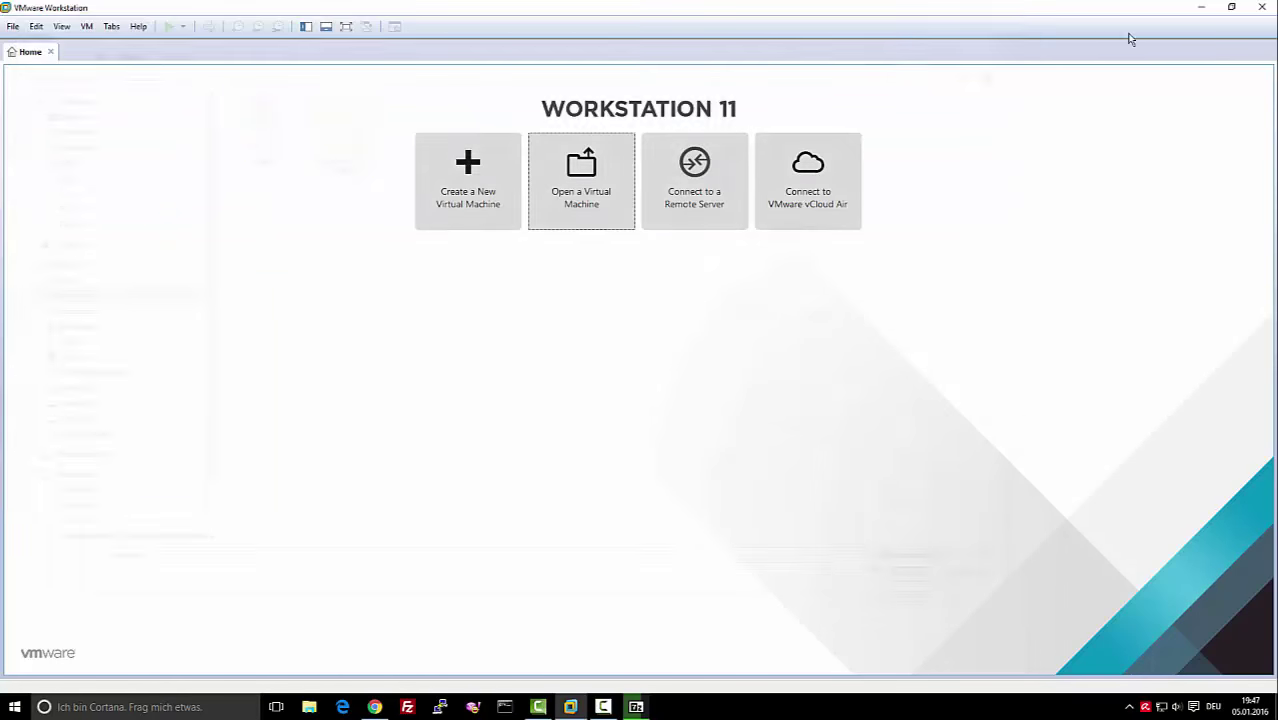
left_click(1199, 7)
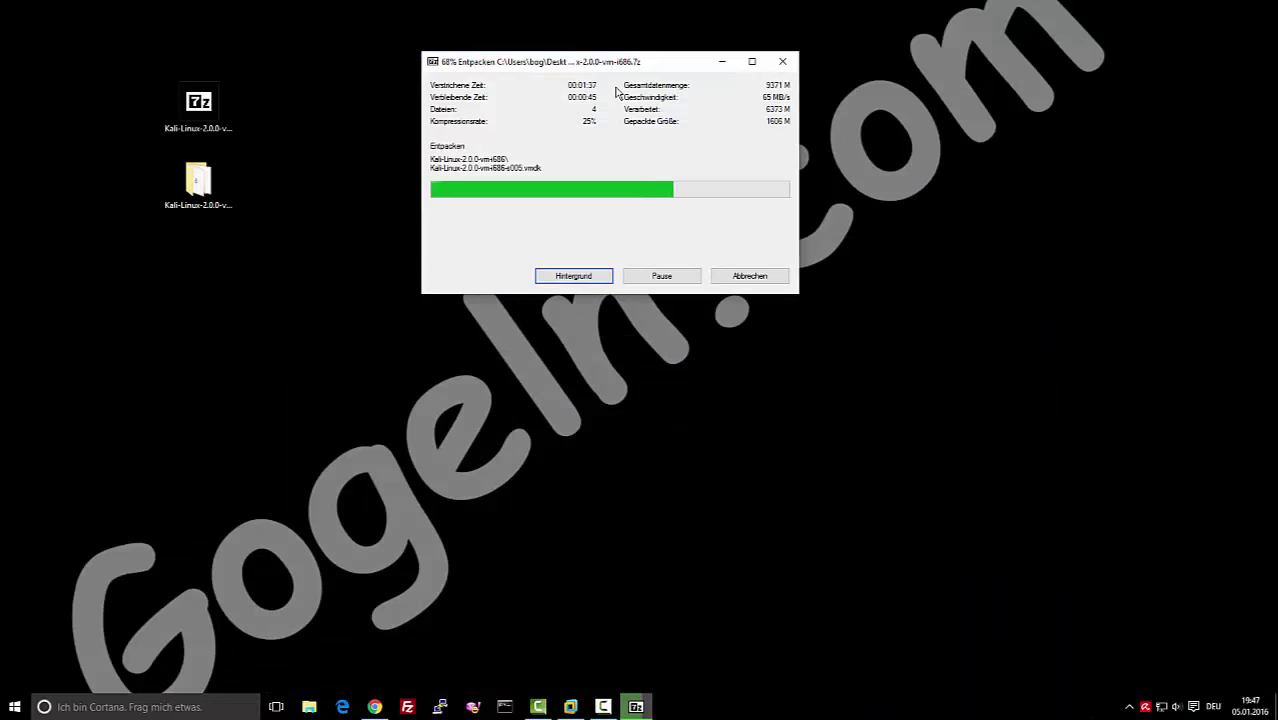
left_click_drag(619, 71, 452, 14)
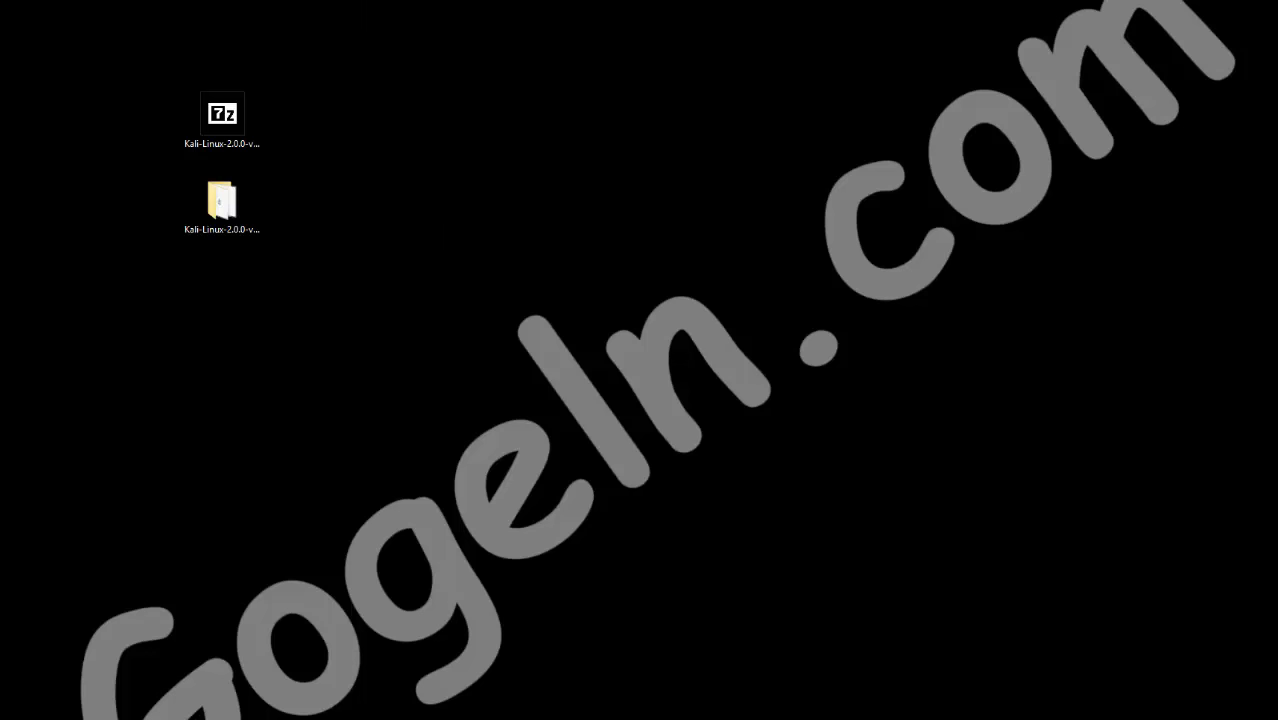
Inspect the extracted folder's .vmx and vmdk files, place it beside the archive, and return to VMware
left_click(226, 219)
double_click(226, 219)
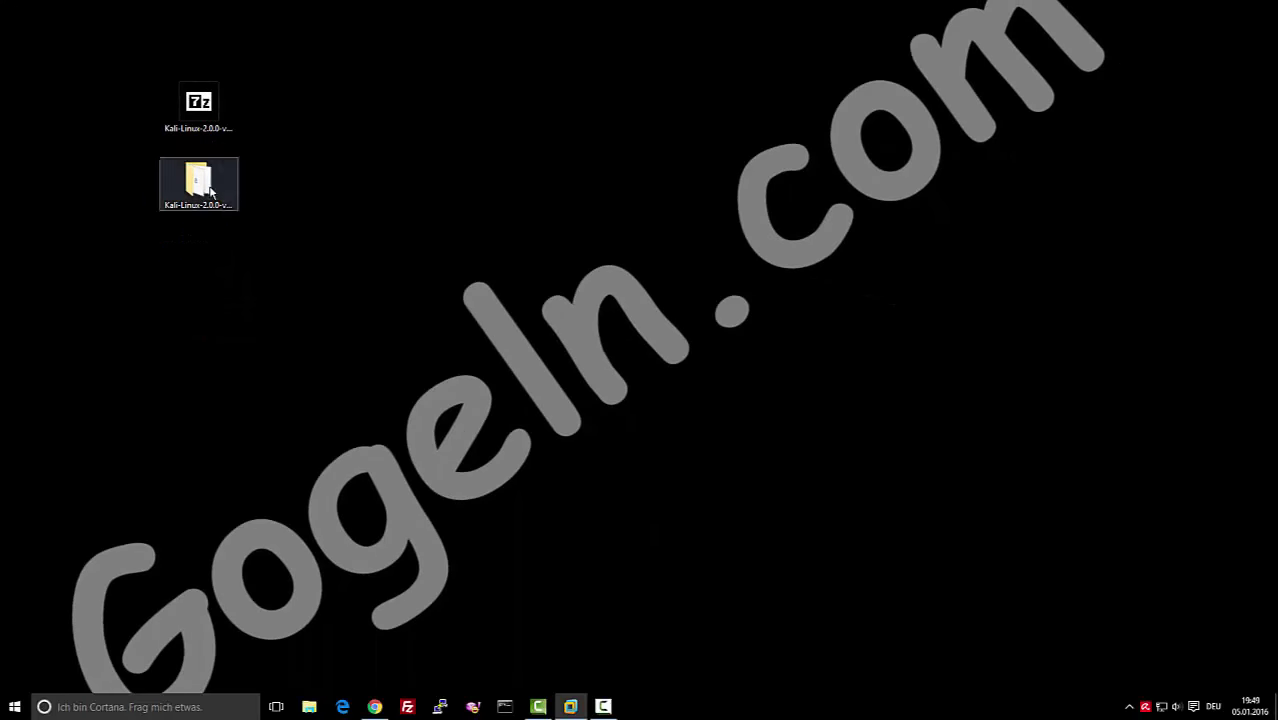
left_click_drag(306, 152, 355, 85)
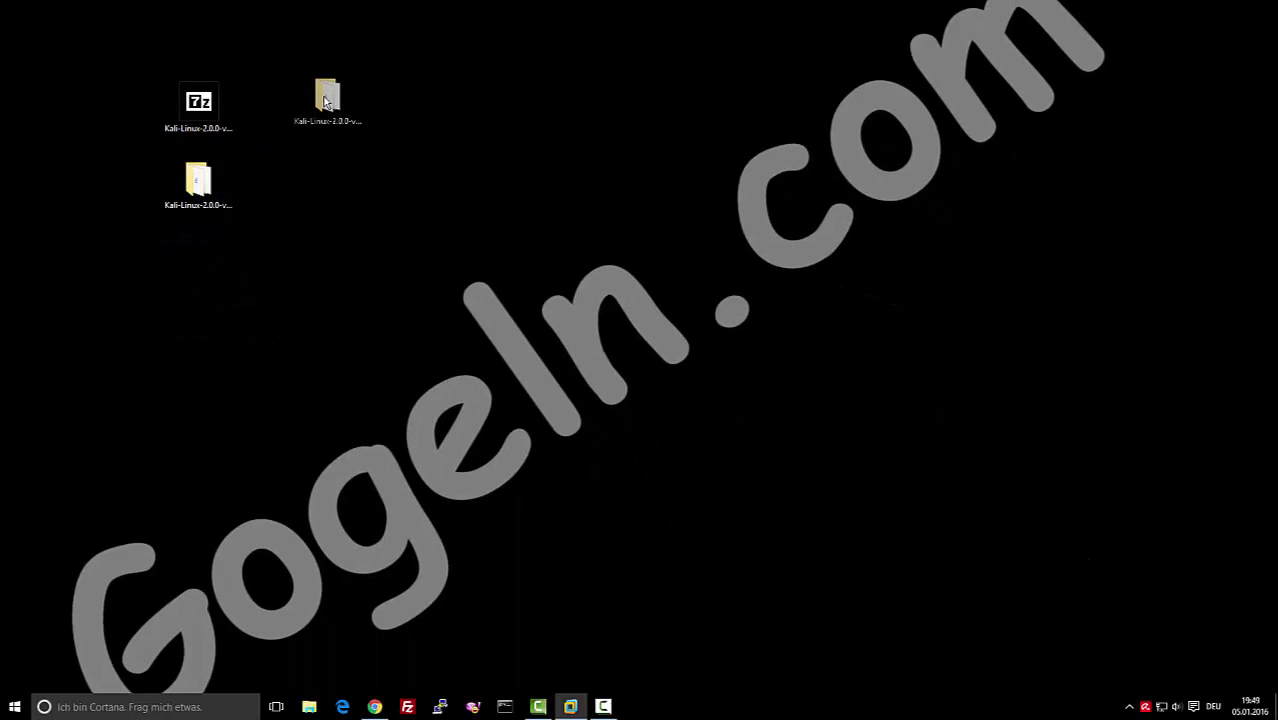
left_click(570, 706)
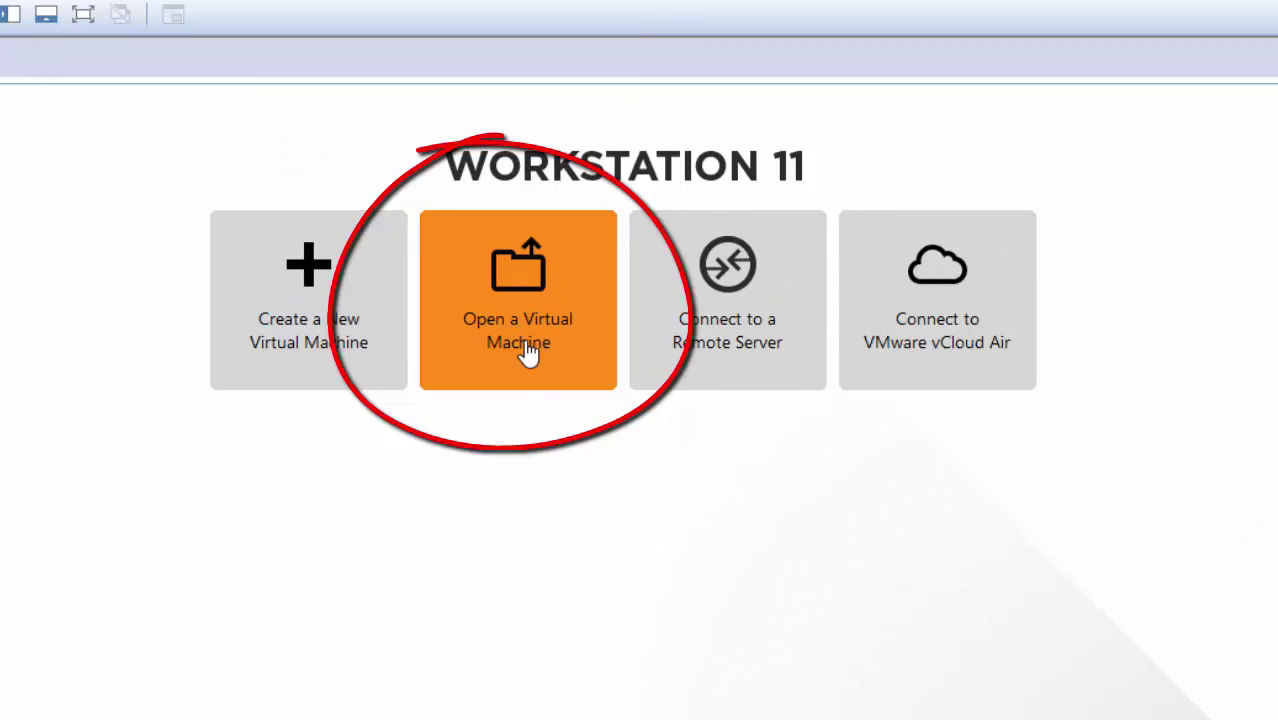
Open Kali-Linux-2.0.0-vm-i686.vmx from the Desktop's Kali-Linux-2.0.0-vm-i686 folder
left_click(511, 308)
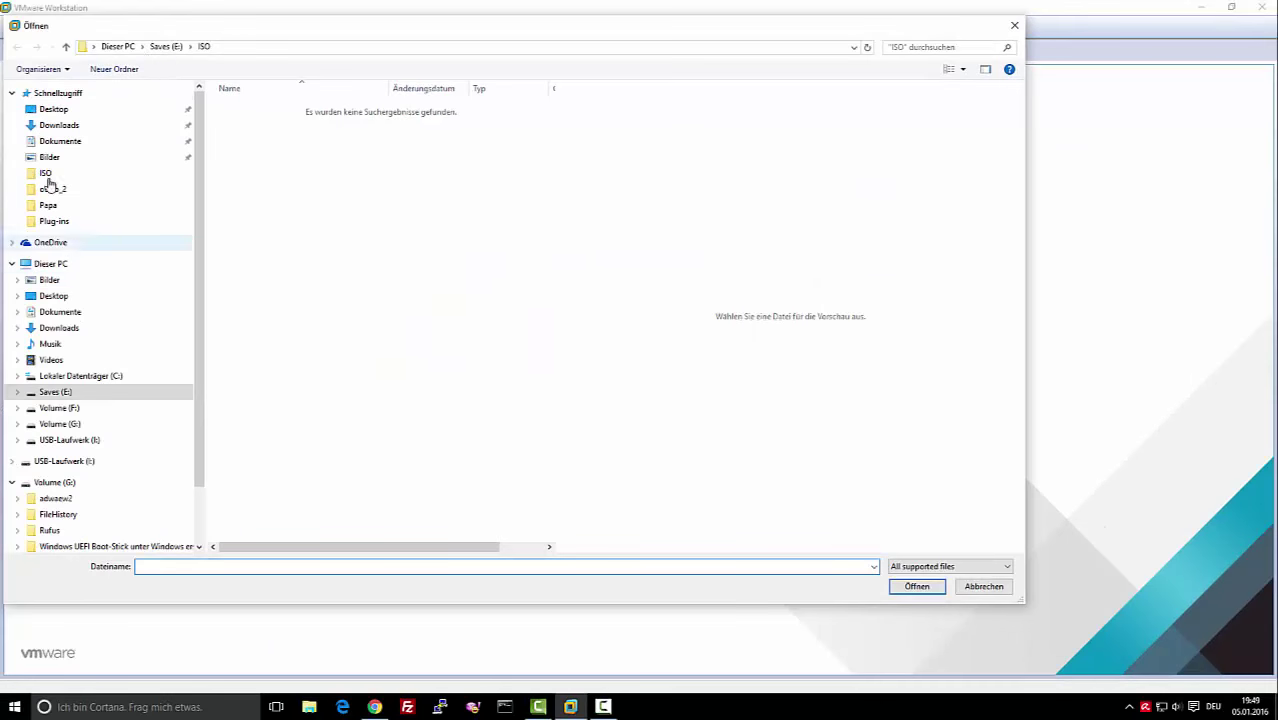
left_click(62, 126)
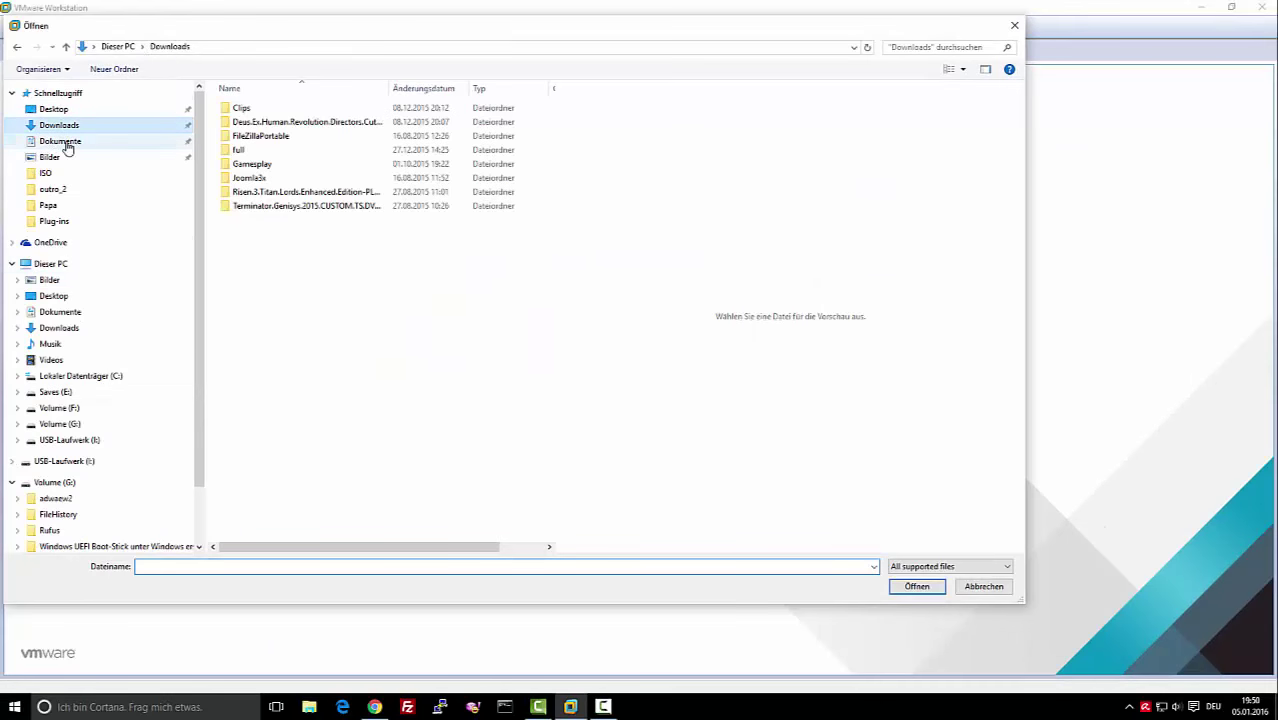
left_click(62, 141)
left_click(60, 125)
left_click(55, 110)
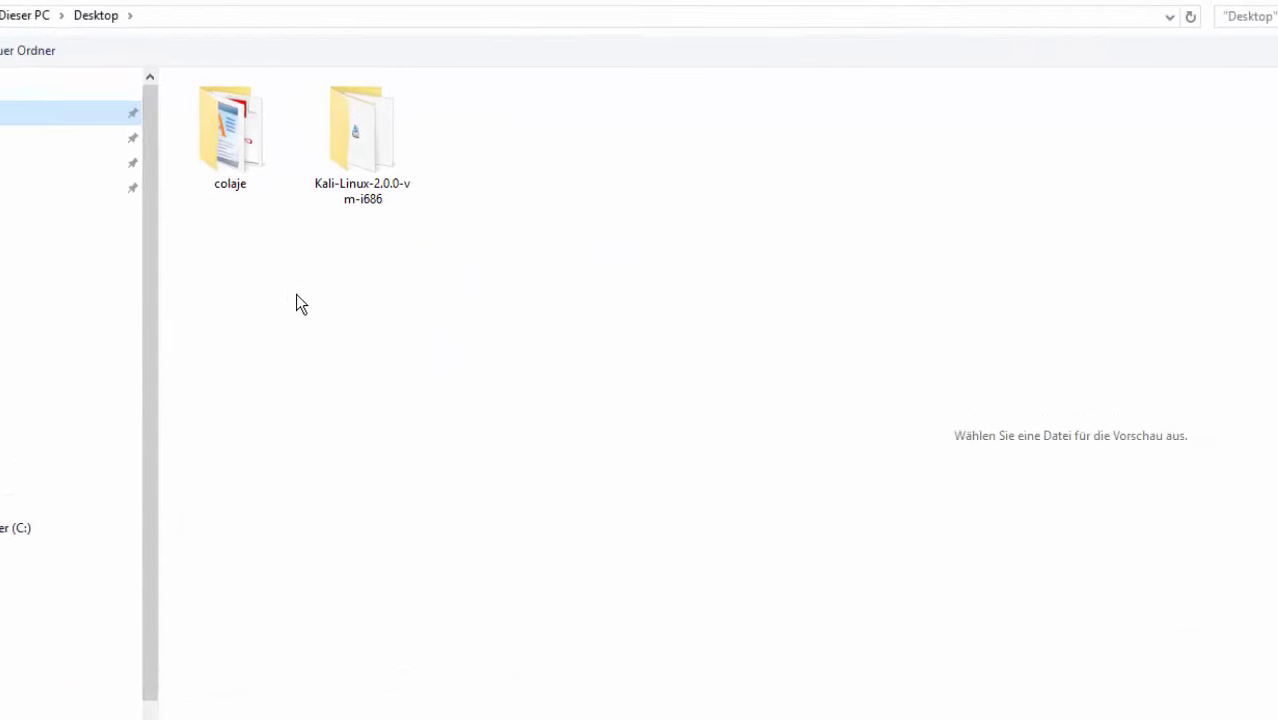
left_click(334, 128)
double_click(334, 128)
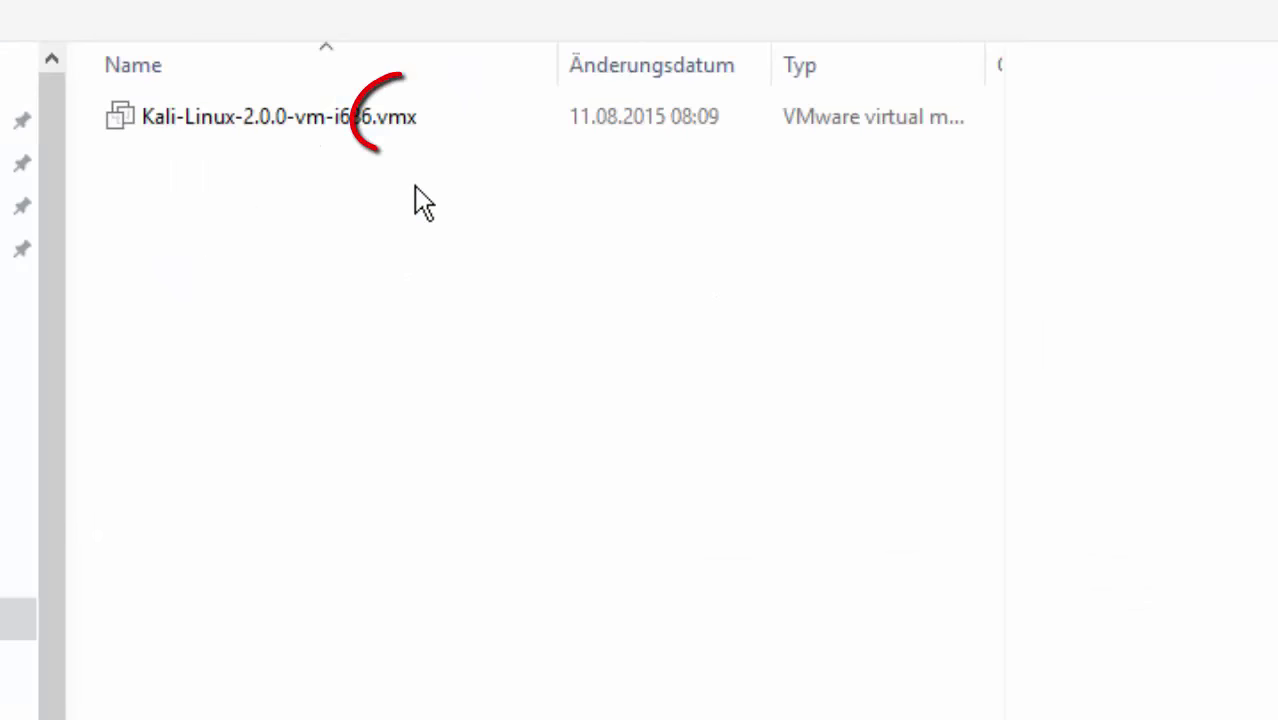
left_click(282, 124)
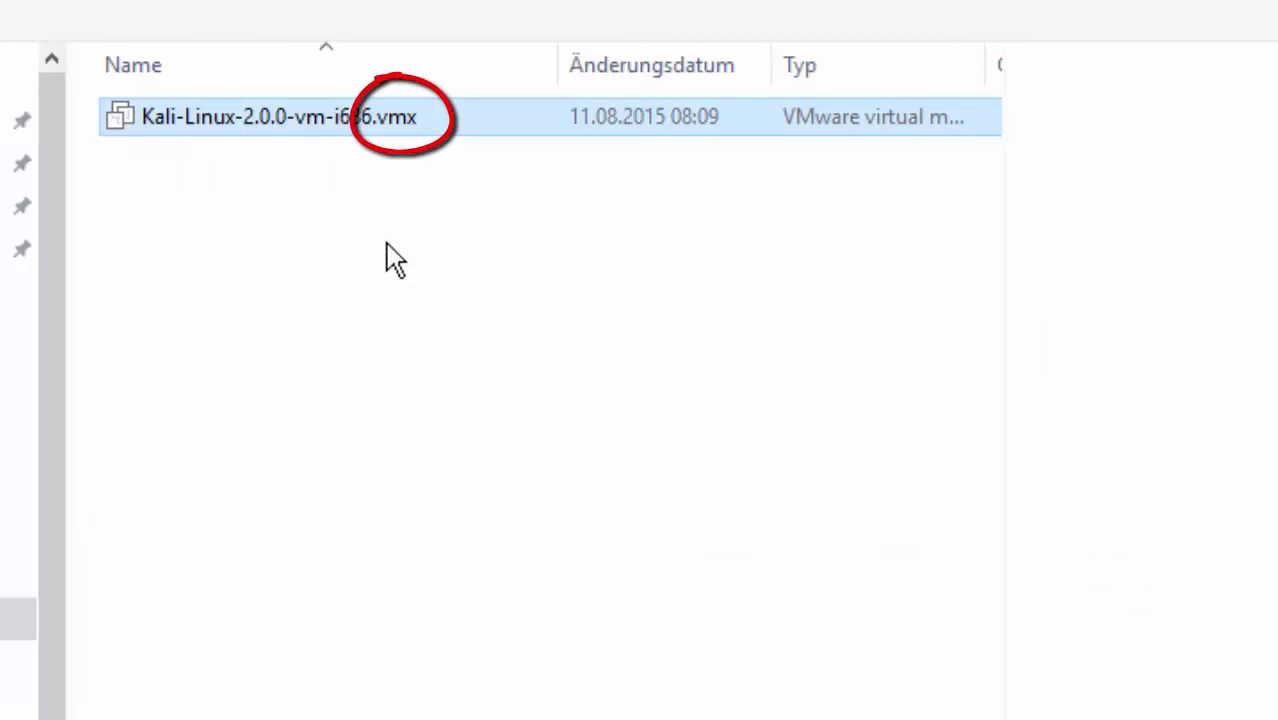
double_click(203, 118)
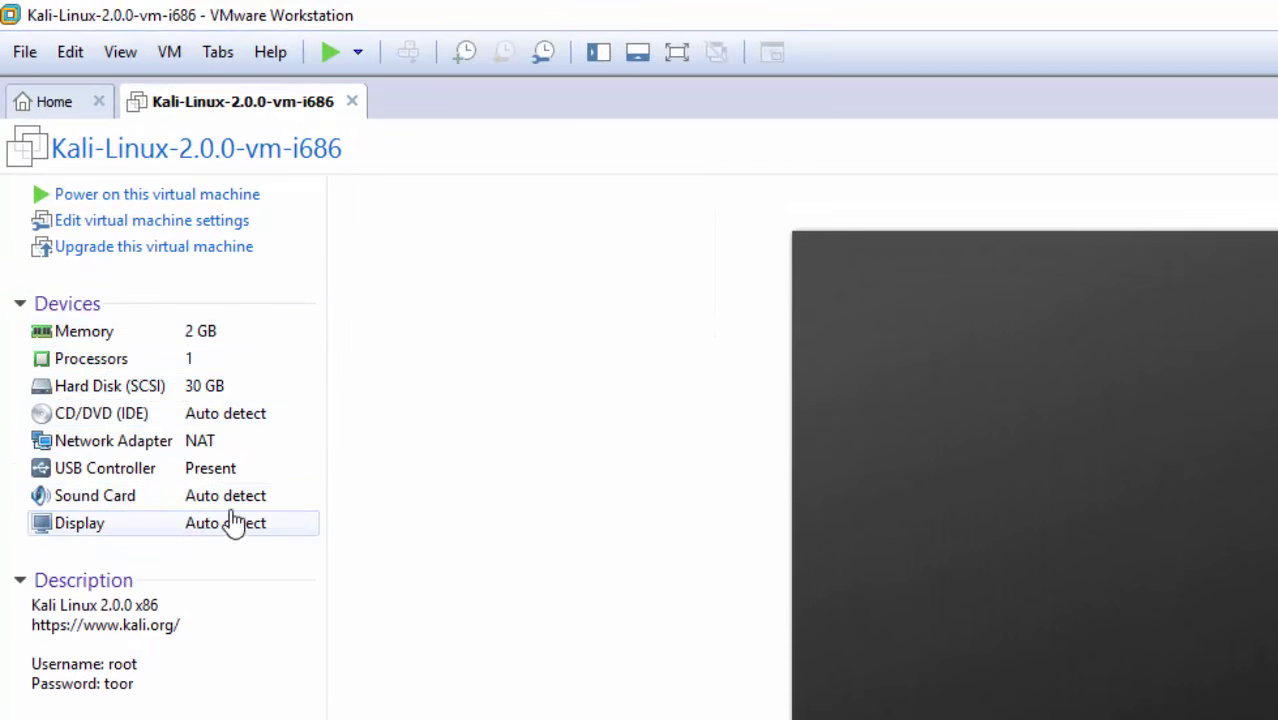
double_click(137, 331)
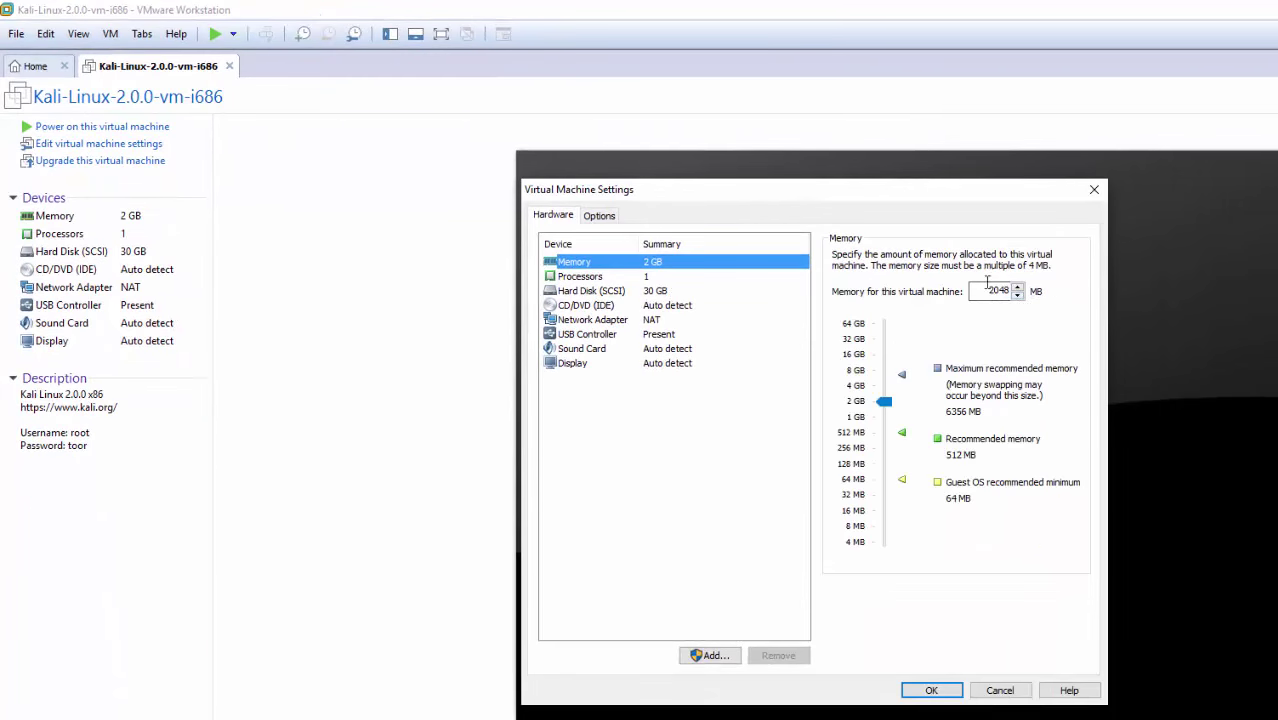
mouse_move(897, 394)
left_mouse_down()
mouse_move(882, 390)
mouse_move(886, 405)
left_mouse_up()
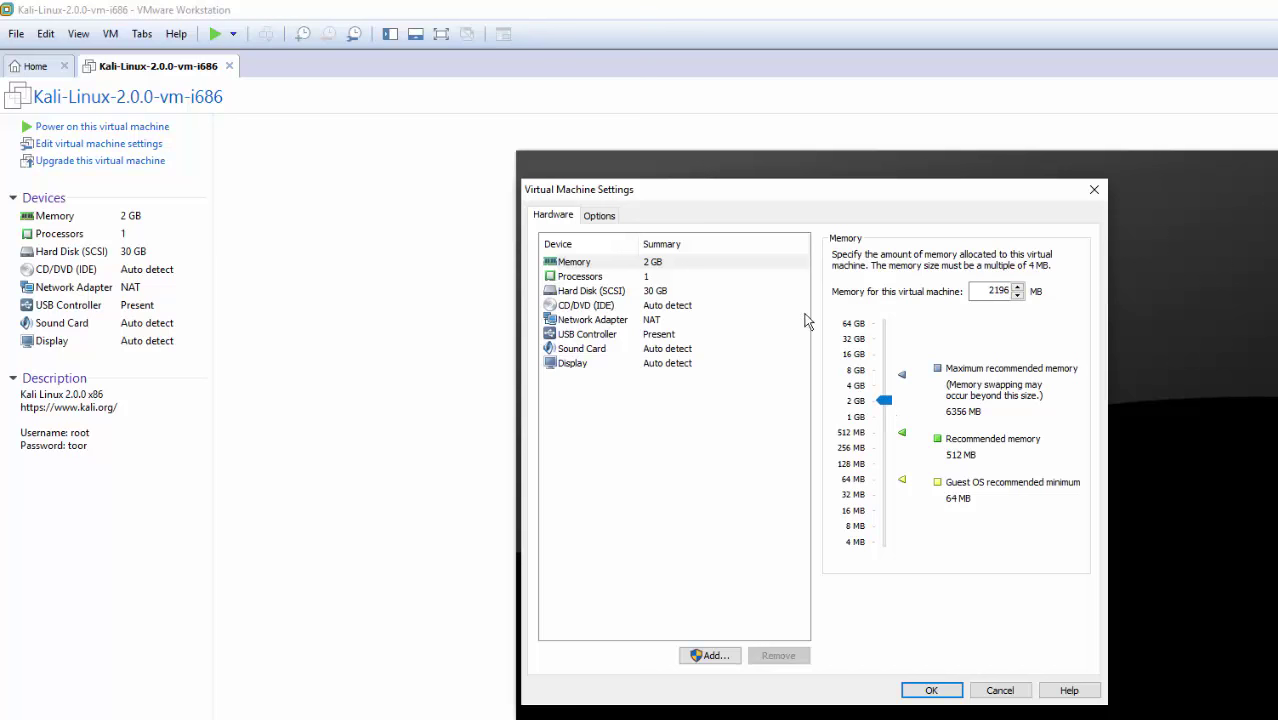
left_click(585, 278)
left_click(670, 291)
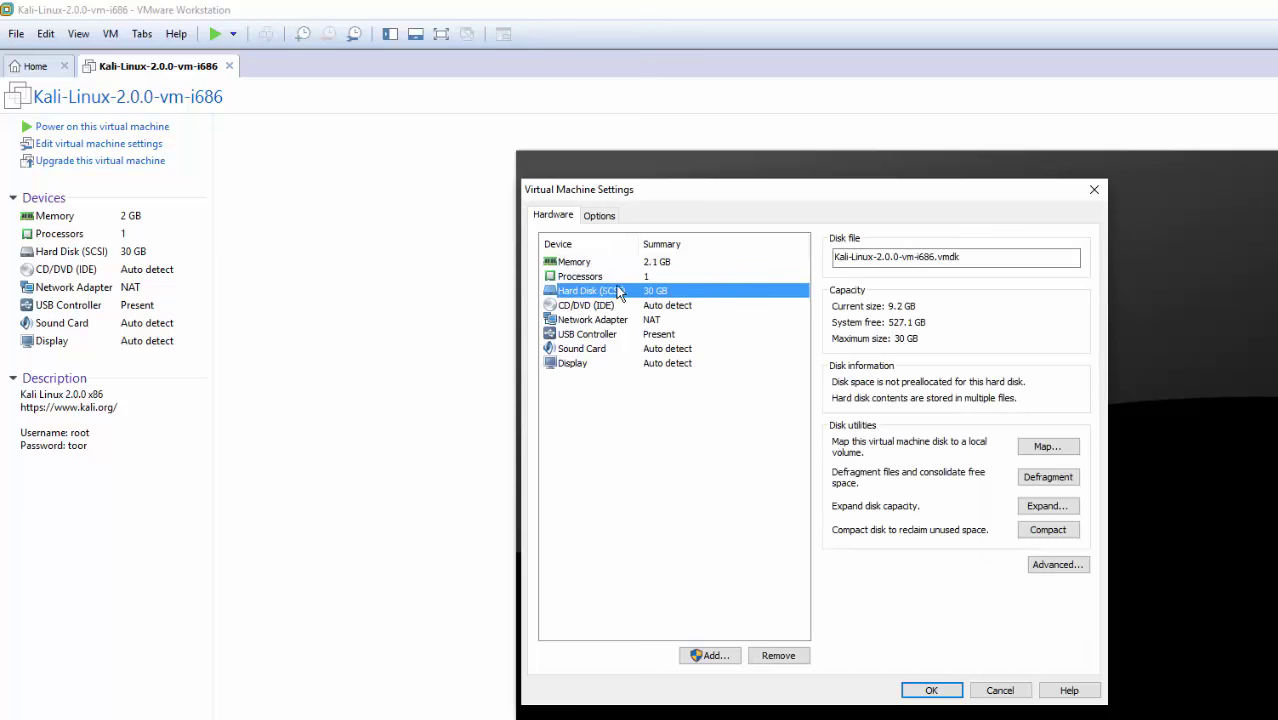
left_click(605, 306)
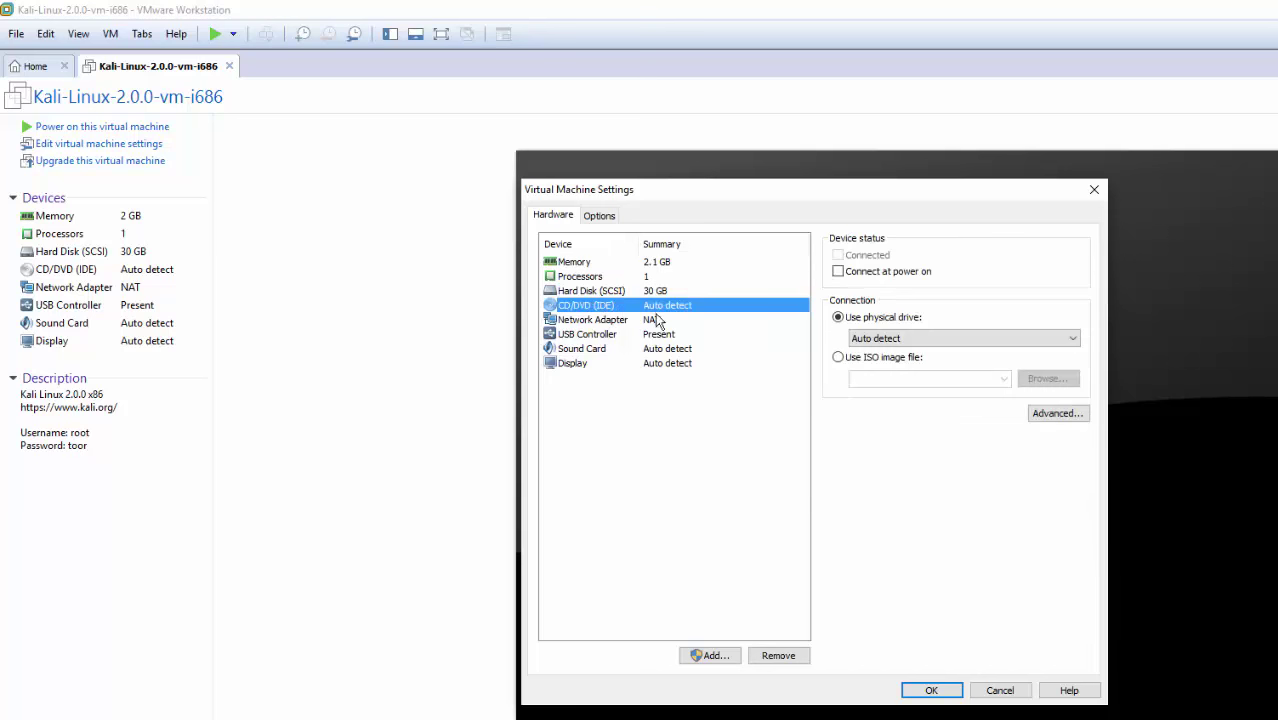
left_click(583, 321)
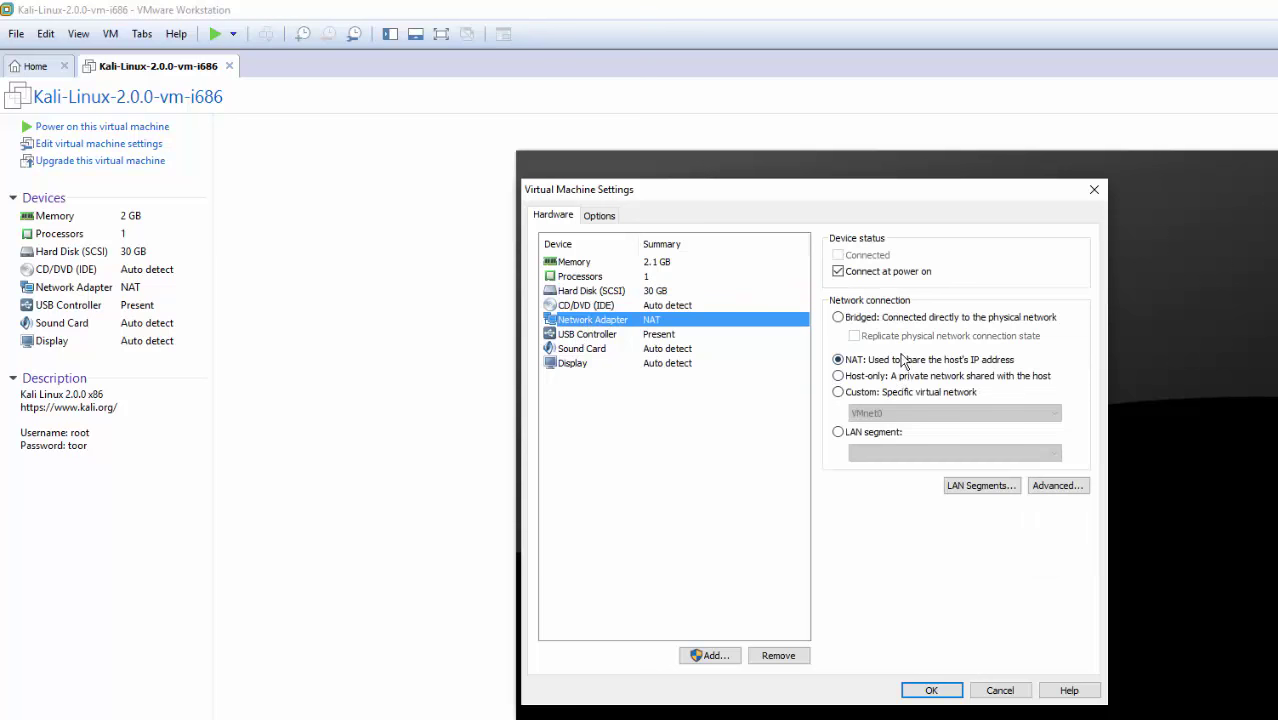
left_click(1000, 692)
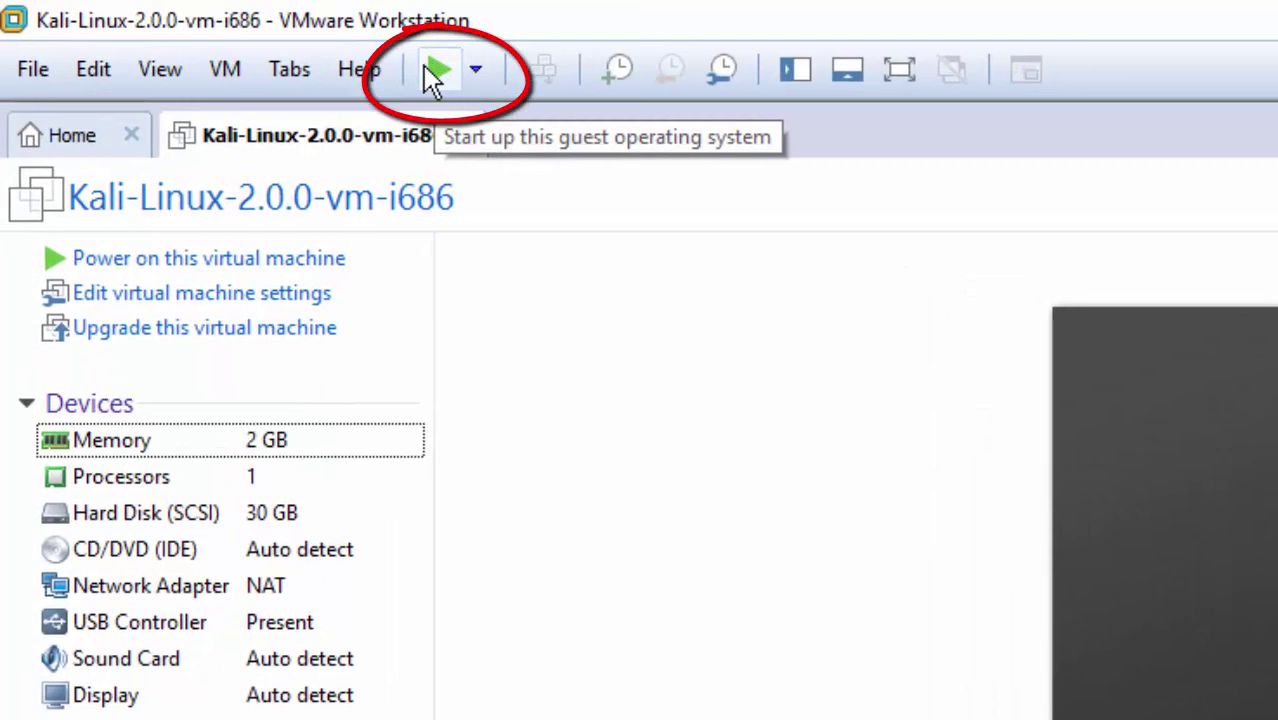
Power on the Kali VM, answer I Moved It, and boot Kali GNU/Linux from GRUB
left_click(436, 74)
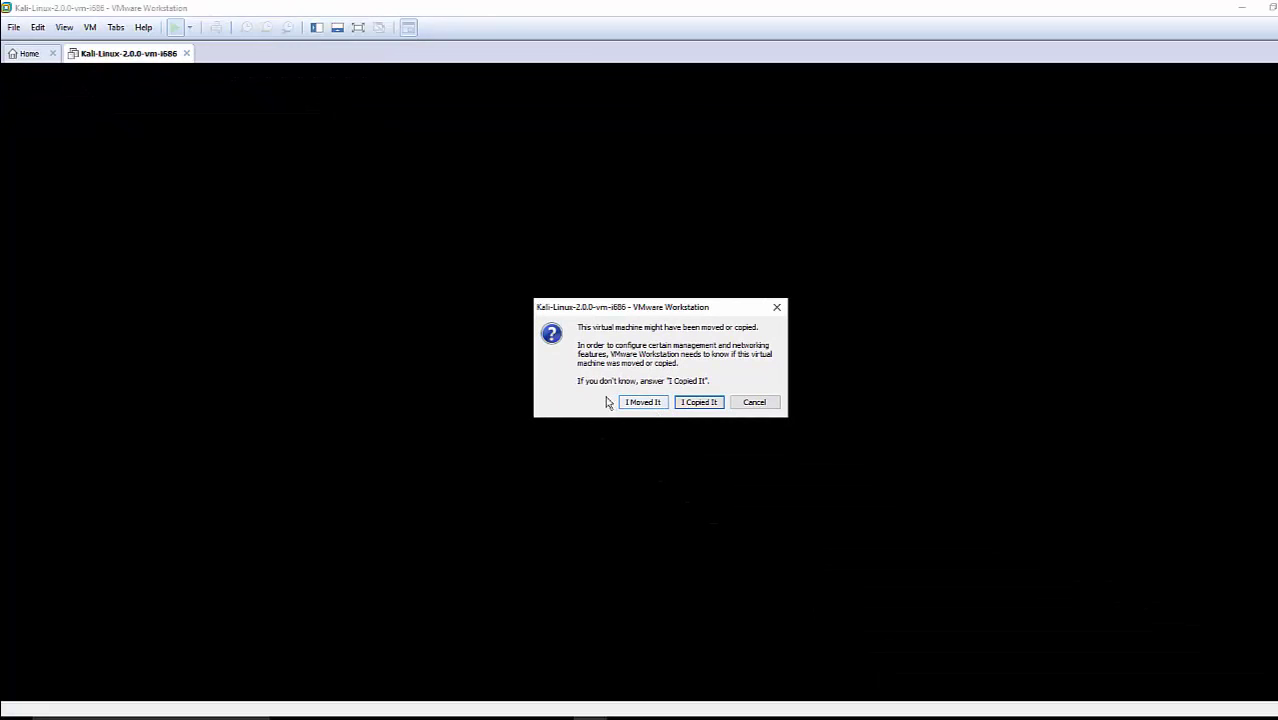
left_click(628, 402)
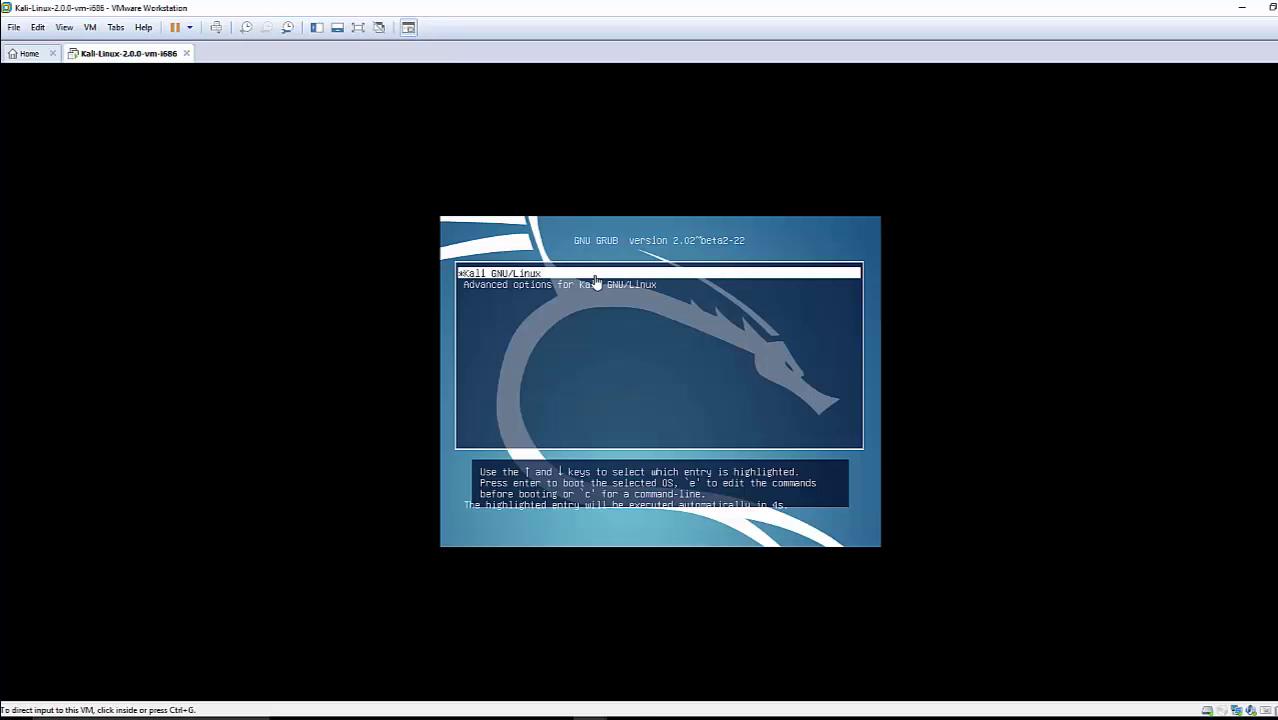
left_click(596, 283)
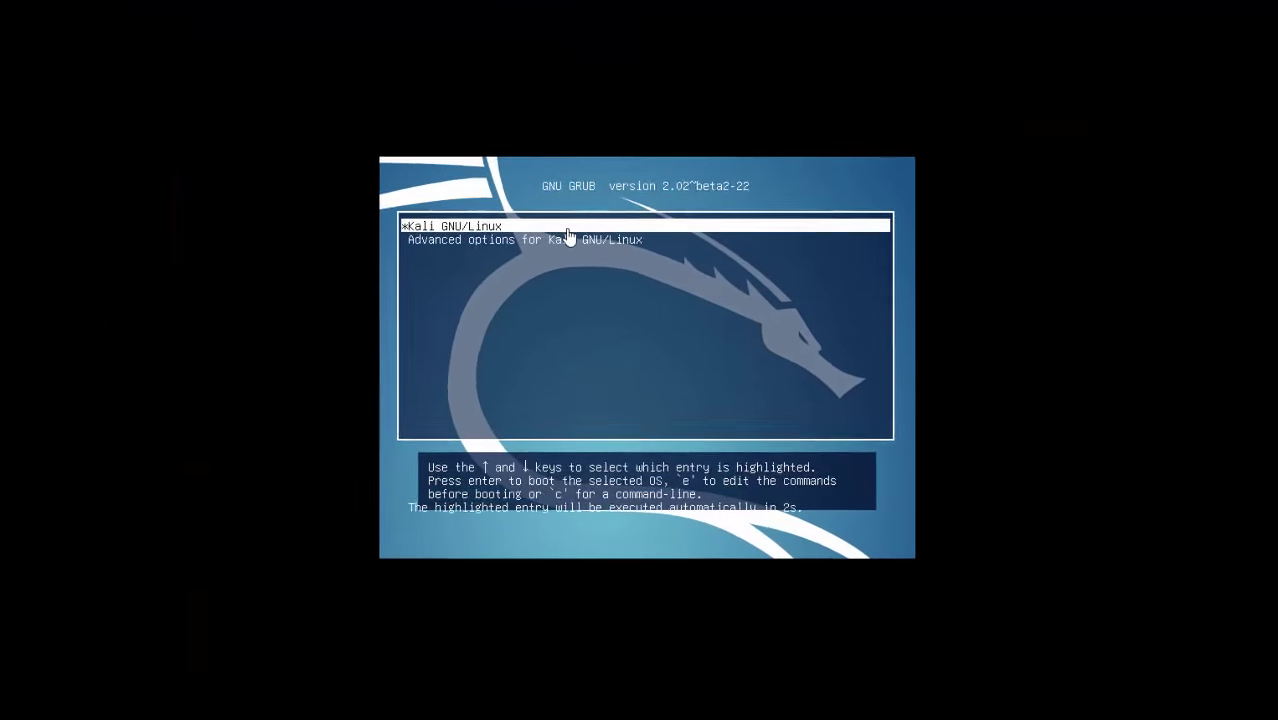
key("Return")
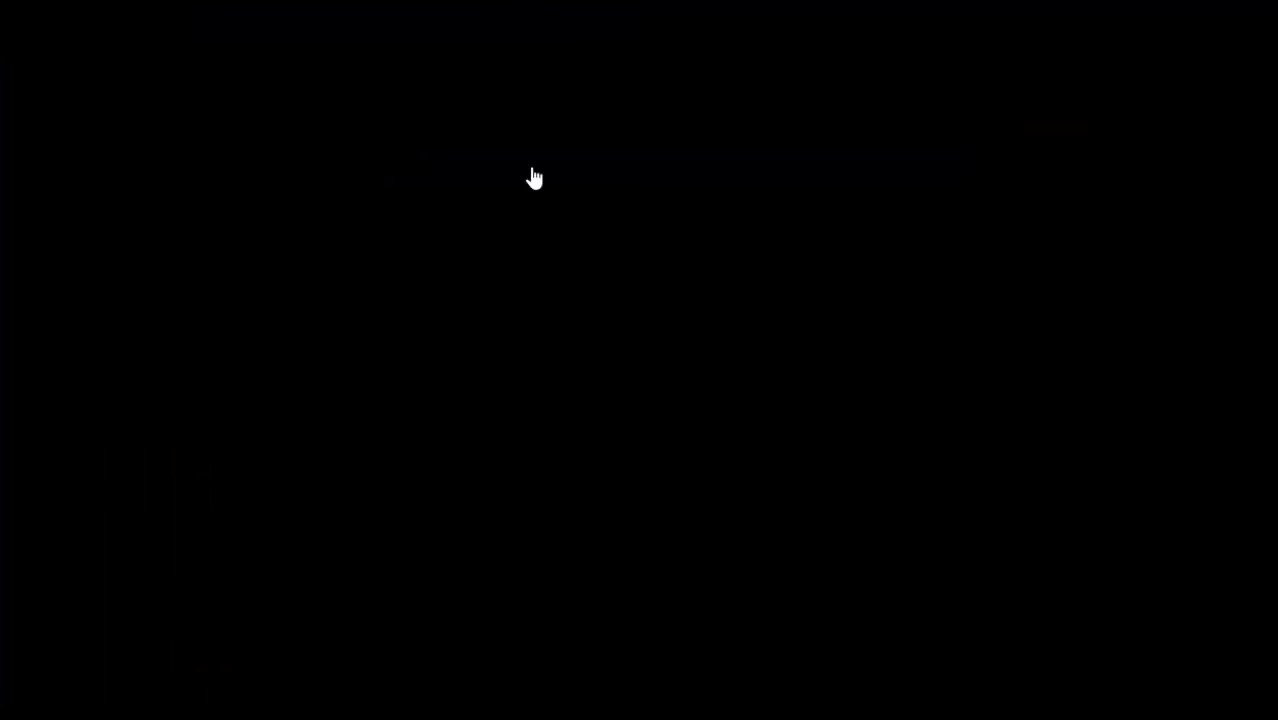
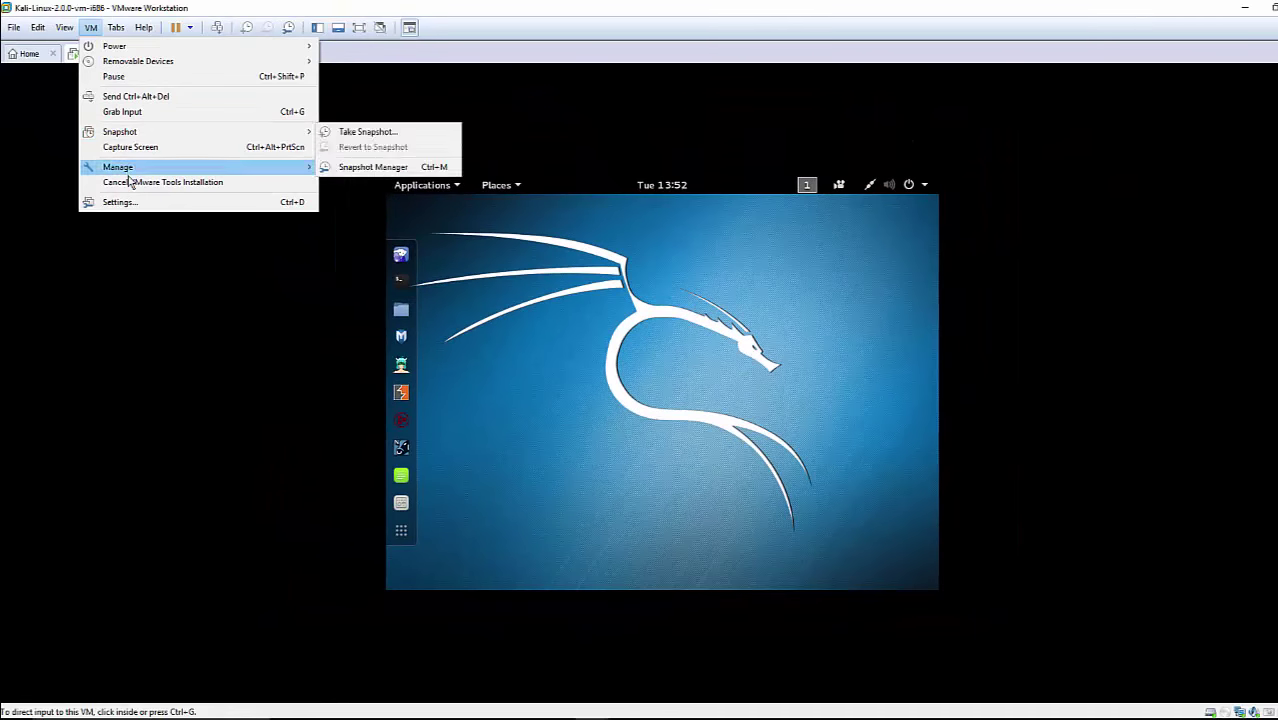
Open the virtual machine menu and dismiss it without choosing anything
left_click(63, 27)
left_click(116, 27)
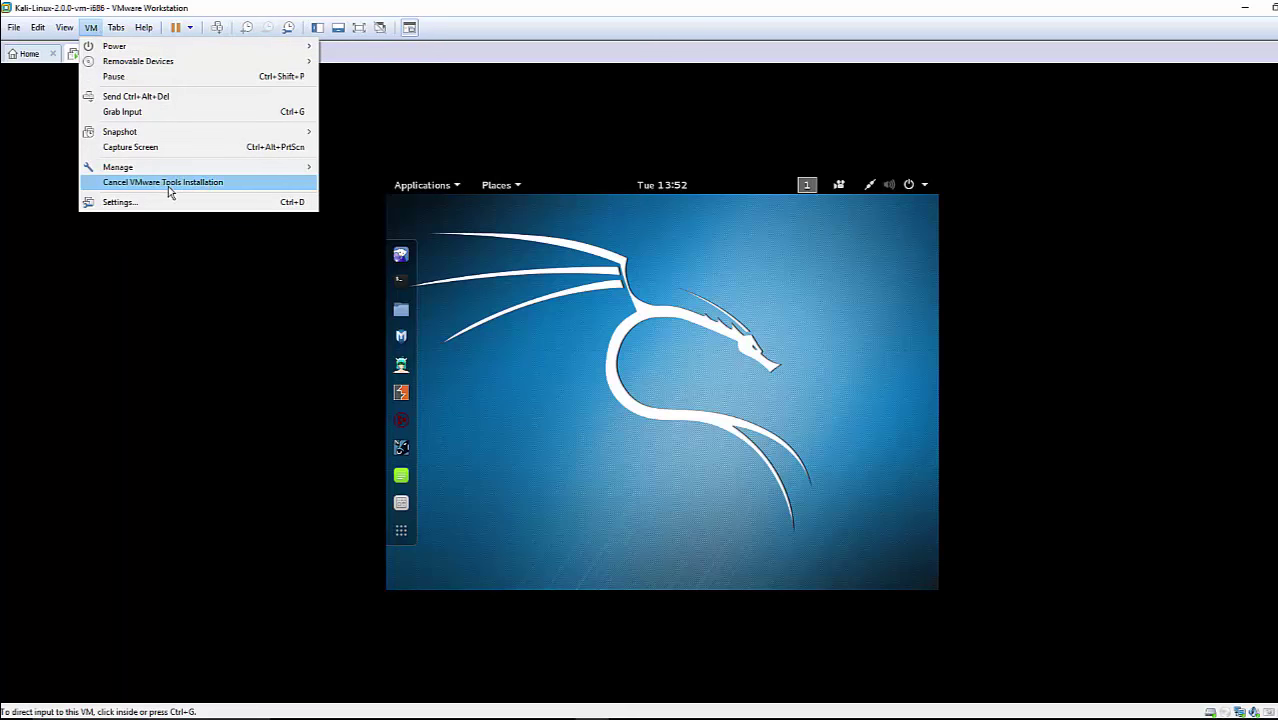
left_click(439, 154)
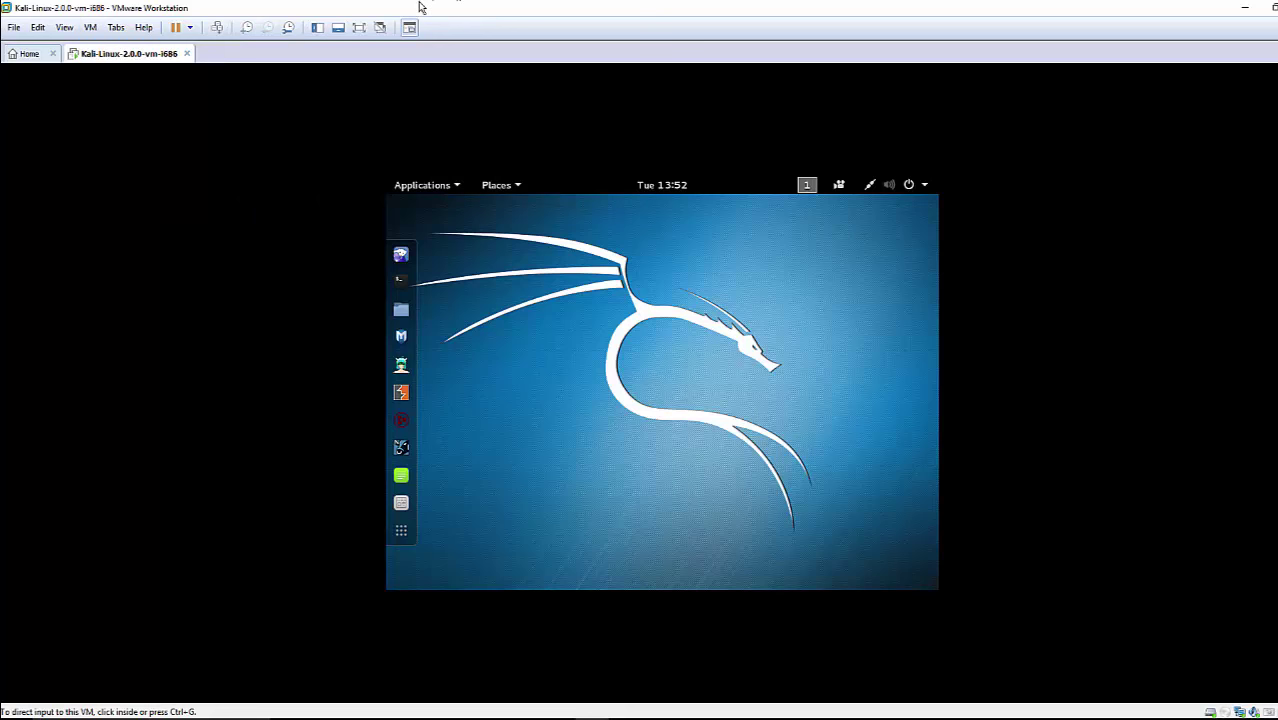
Put the Kali VM in full screen, leave it, then return to full screen with Ctrl+Alt+Enter
left_click(359, 27)
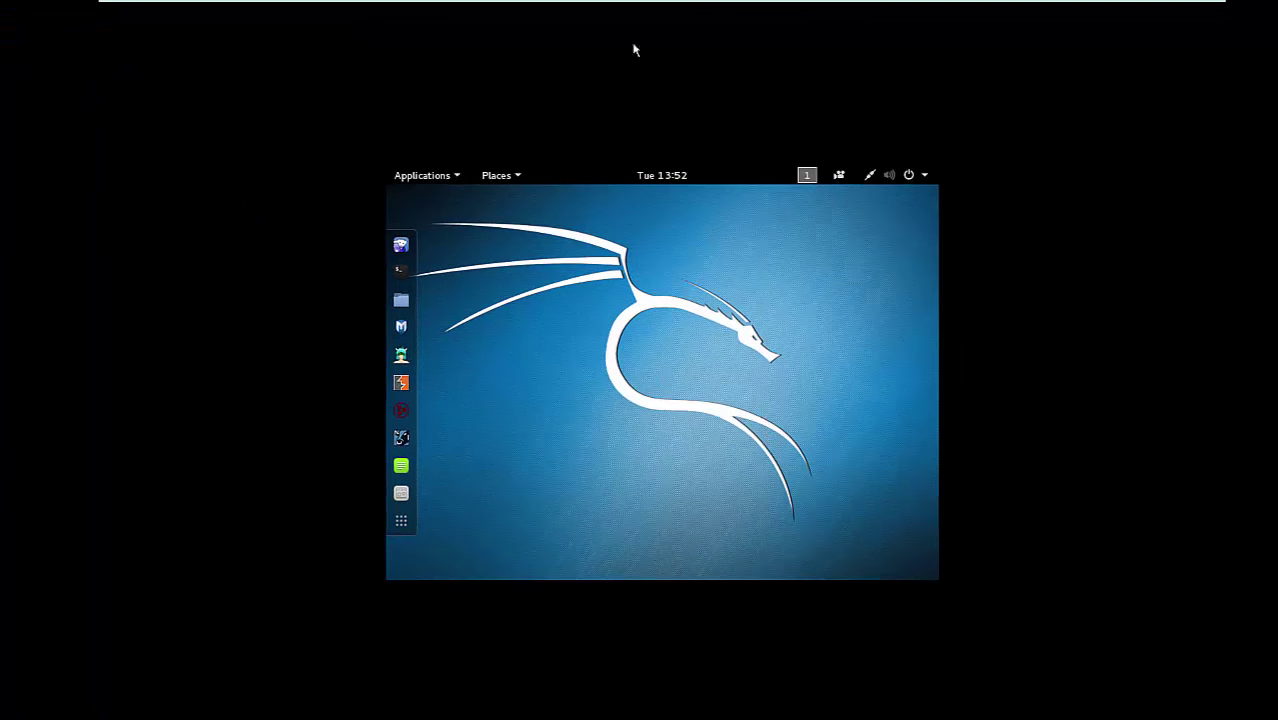
mouse_move(560, 6)
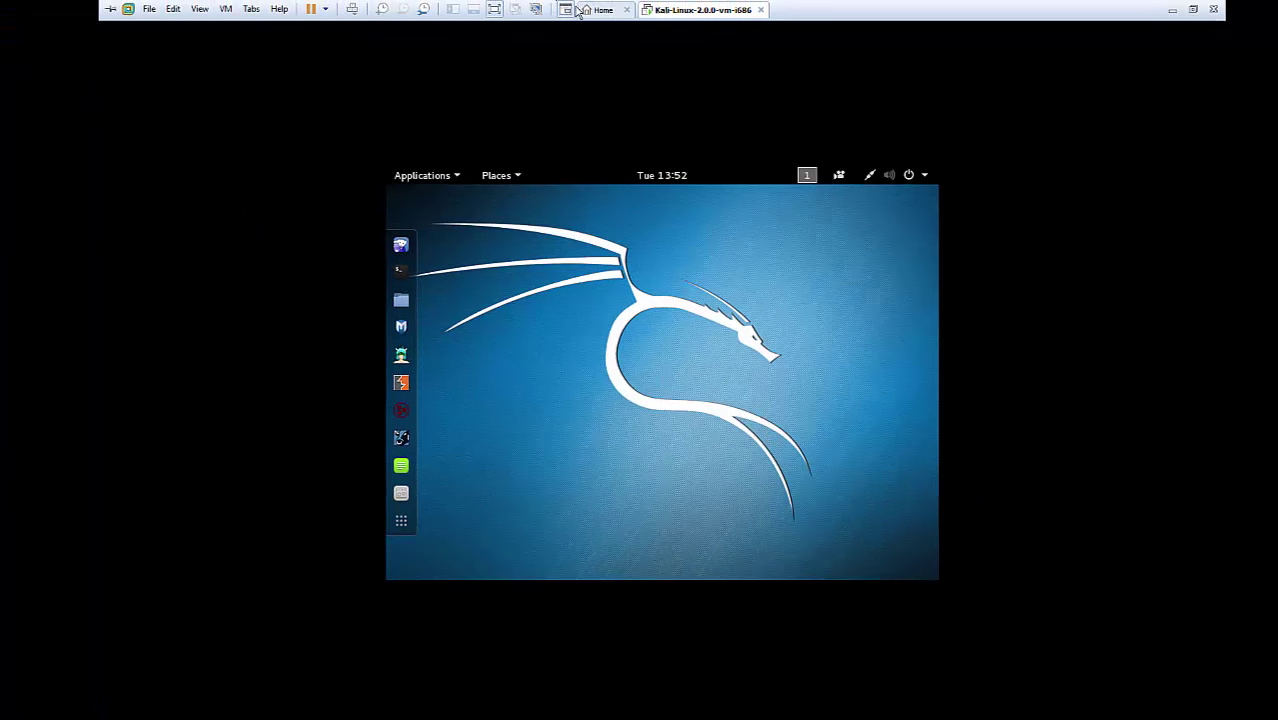
left_click(566, 10)
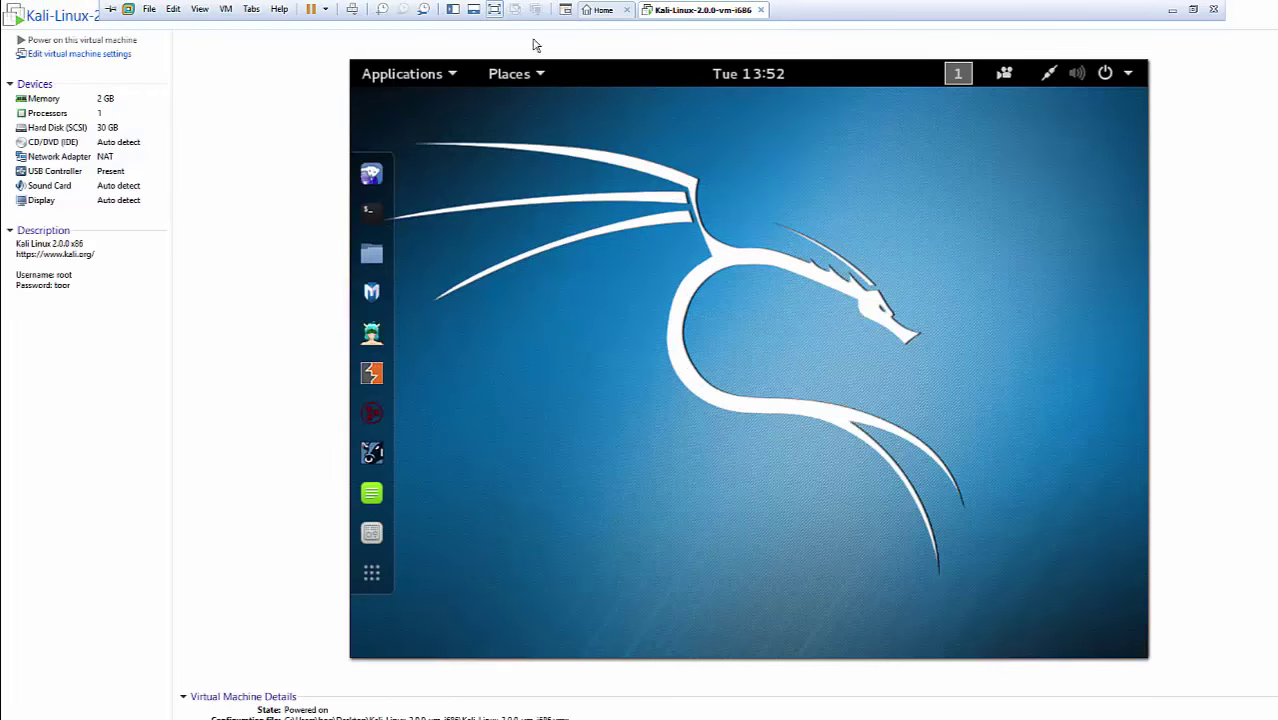
key("ctrl+alt+Return")
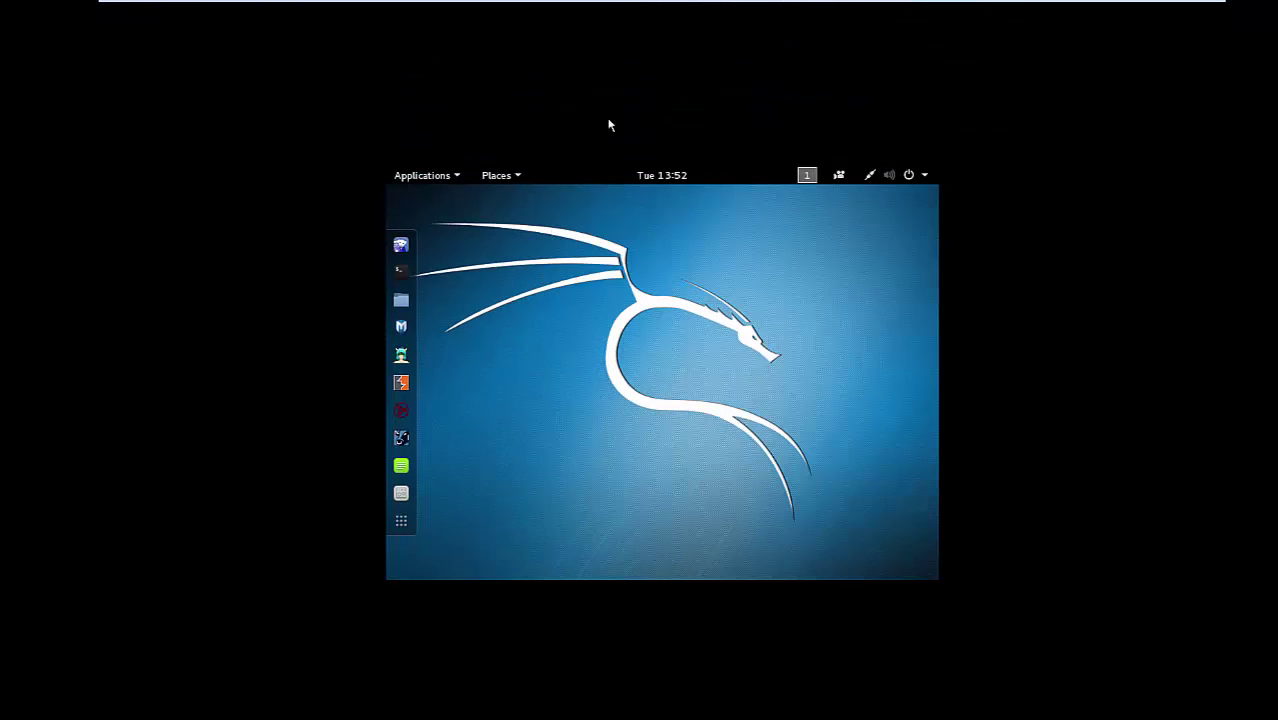
mouse_move(964, 2)
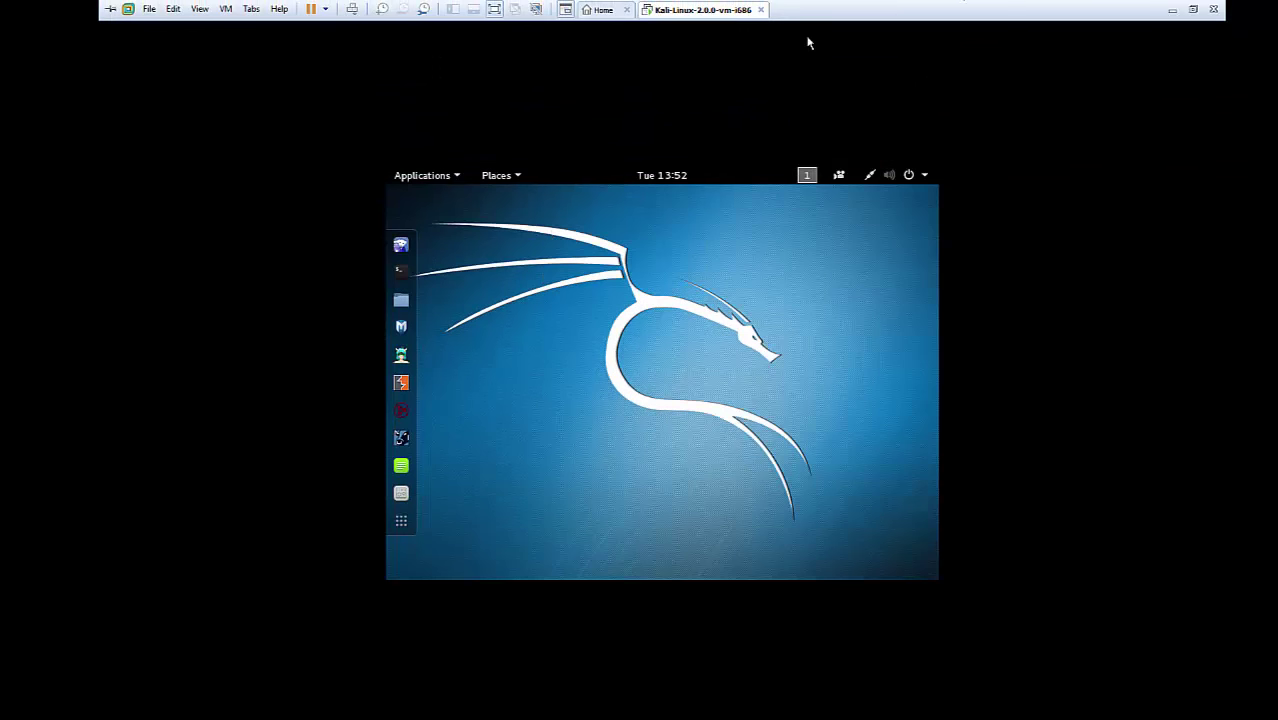
left_click(226, 10)
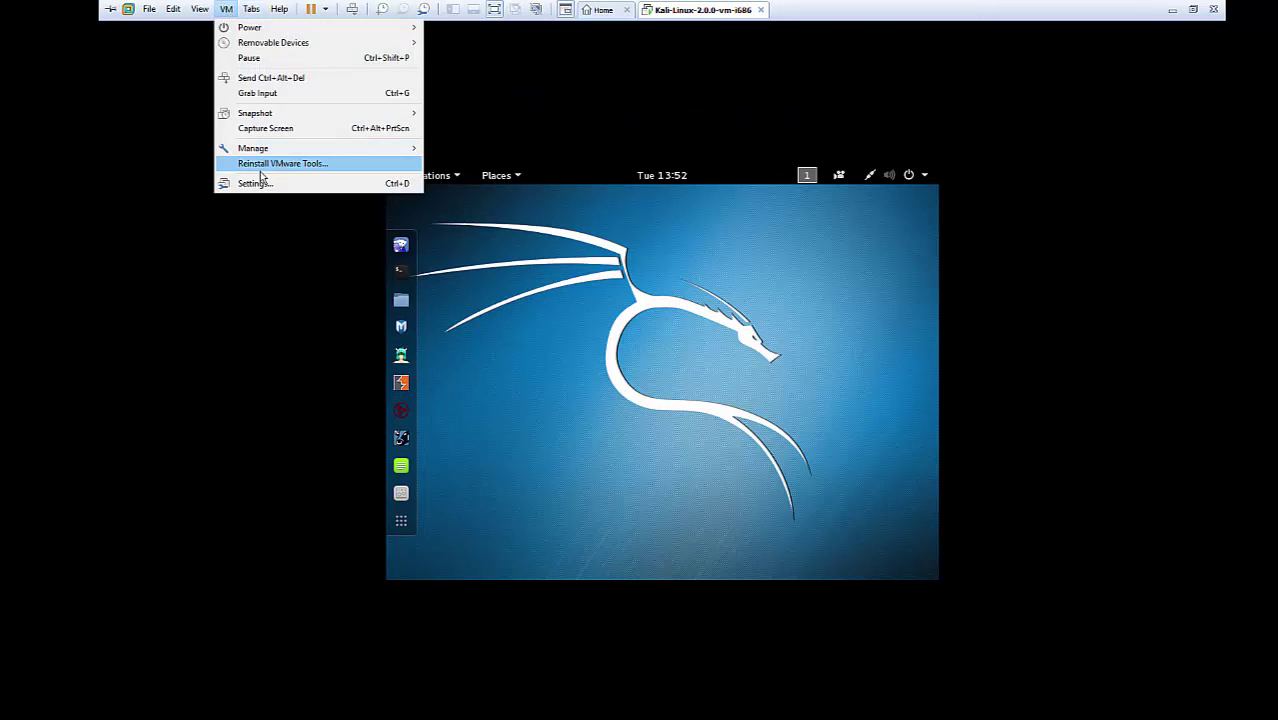
left_click(606, 105)
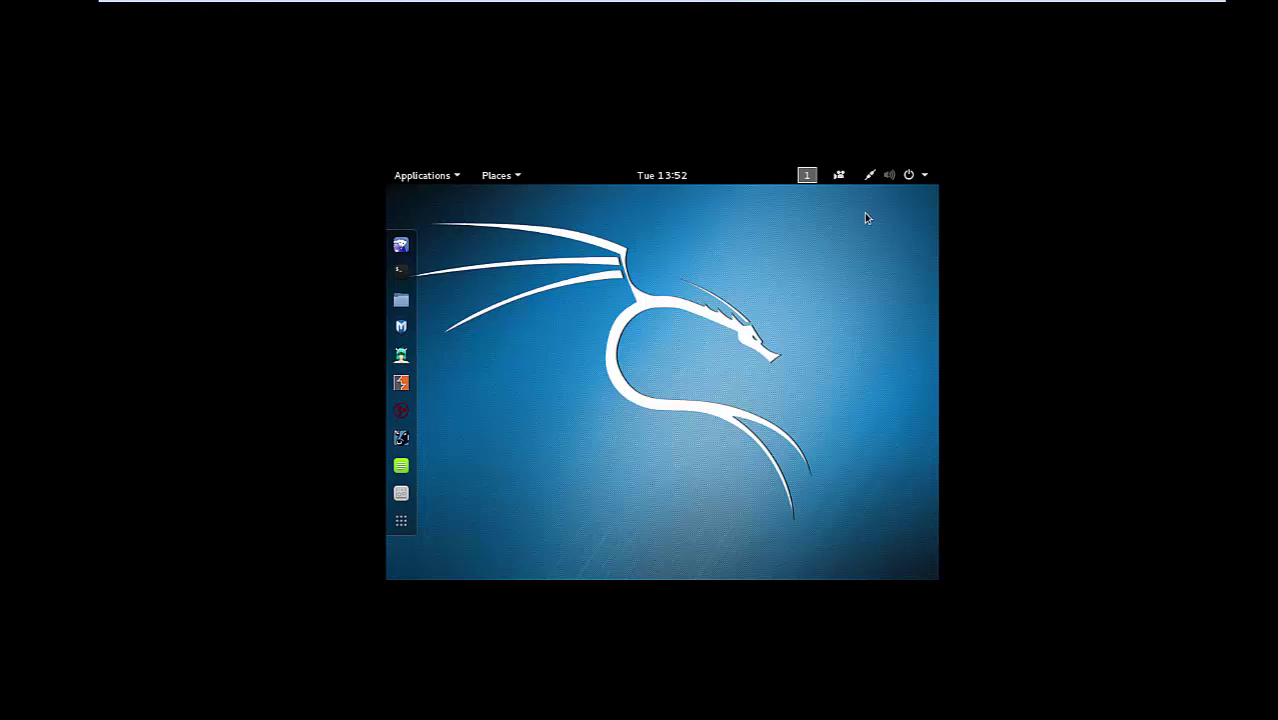
Restart the Kali guest from its power menu, boot the default GRUB entry, and leave full screen
left_click(924, 176)
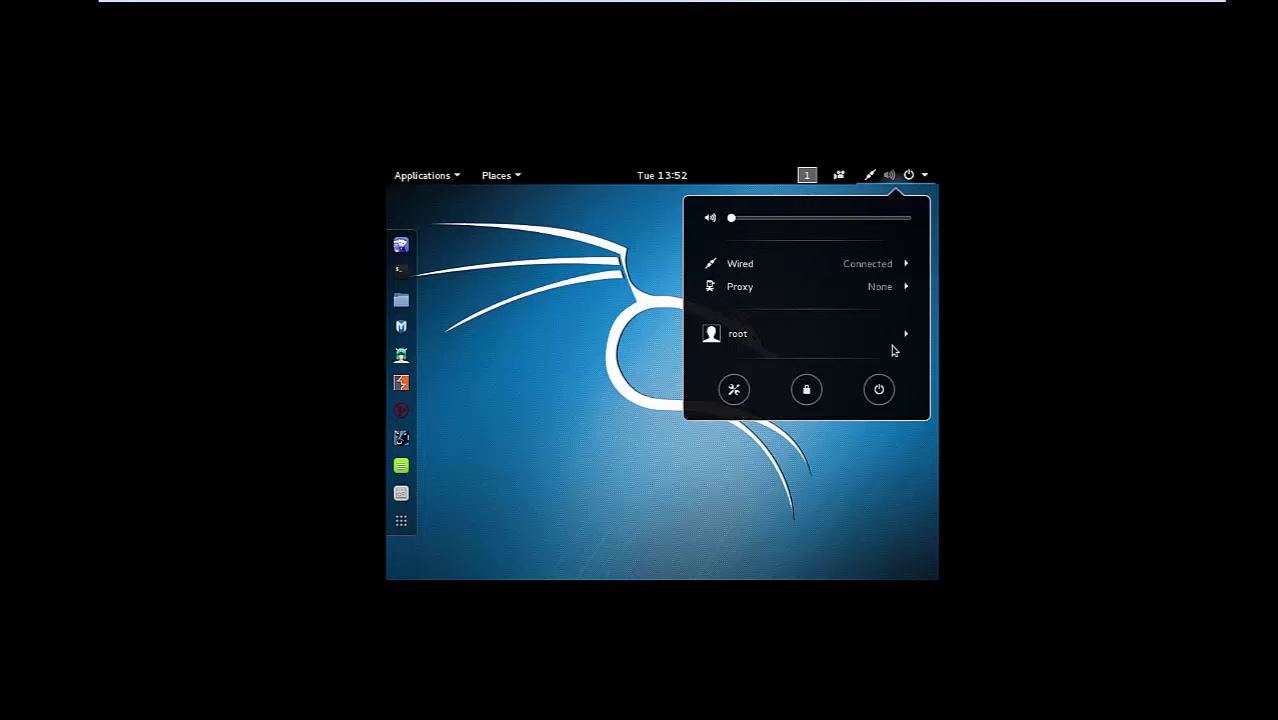
left_click(886, 398)
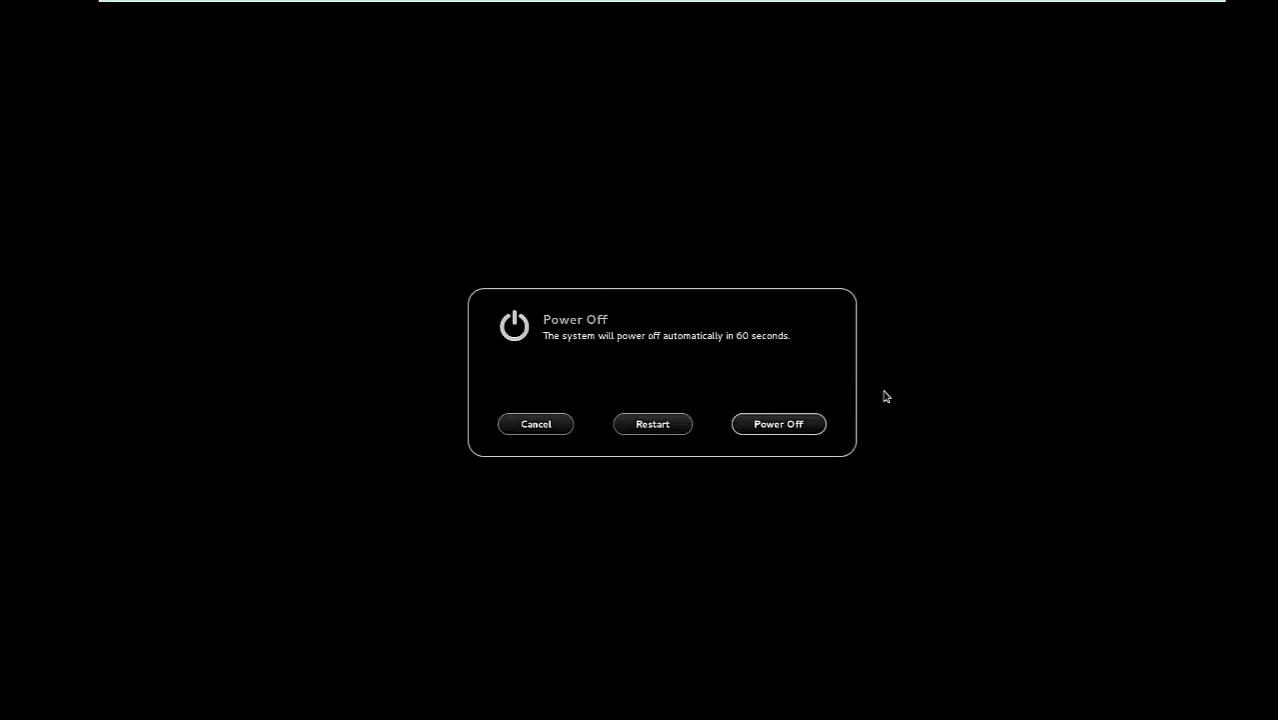
left_click(652, 426)
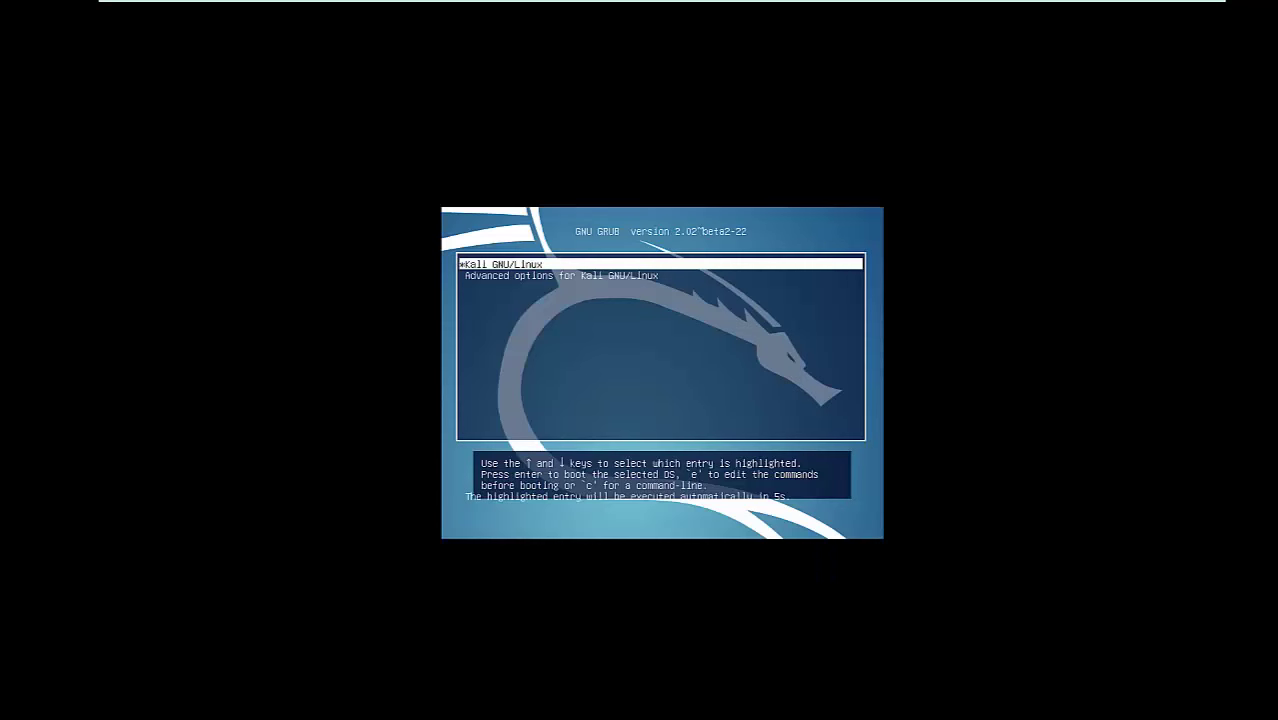
key("Return")
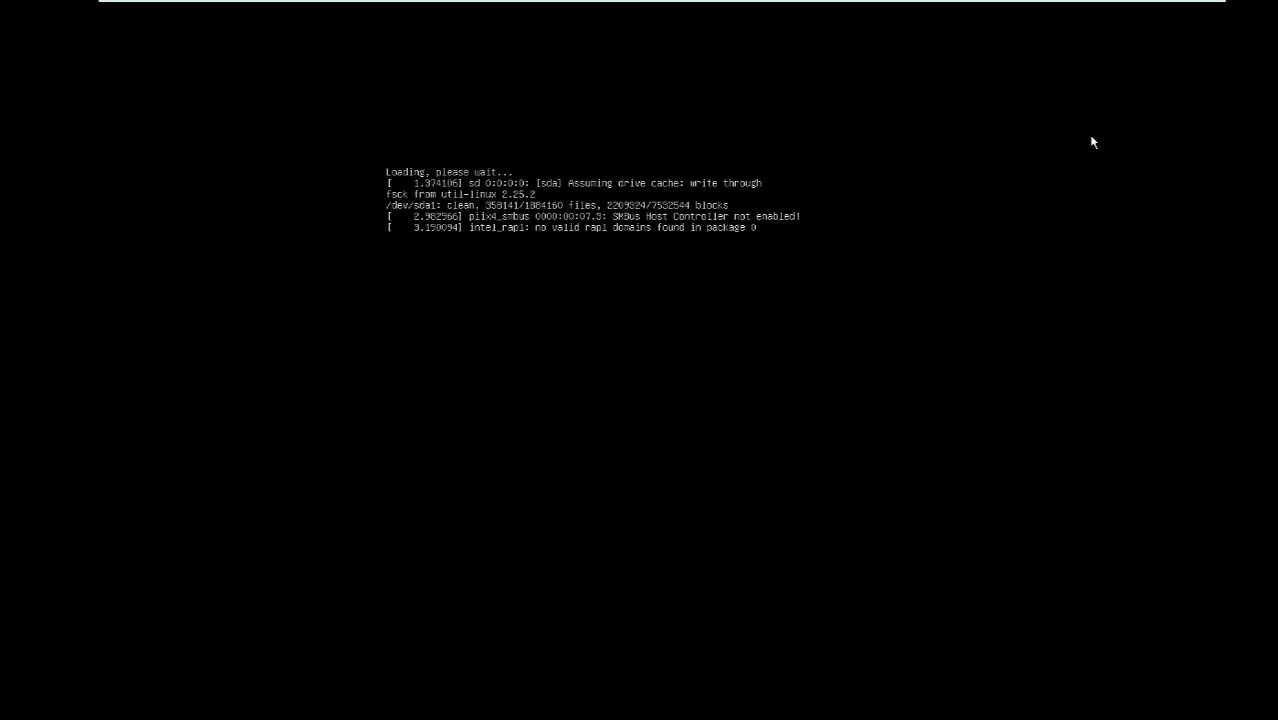
mouse_move(1033, 3)
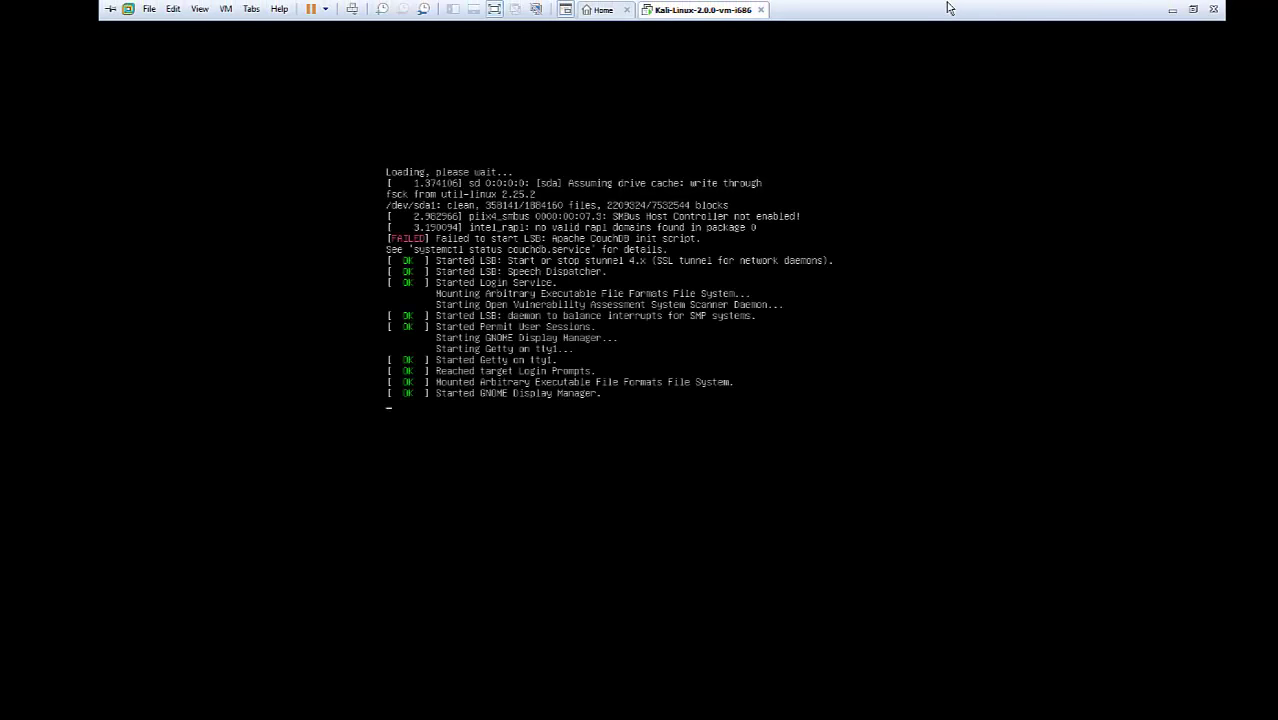
left_click(1192, 9)
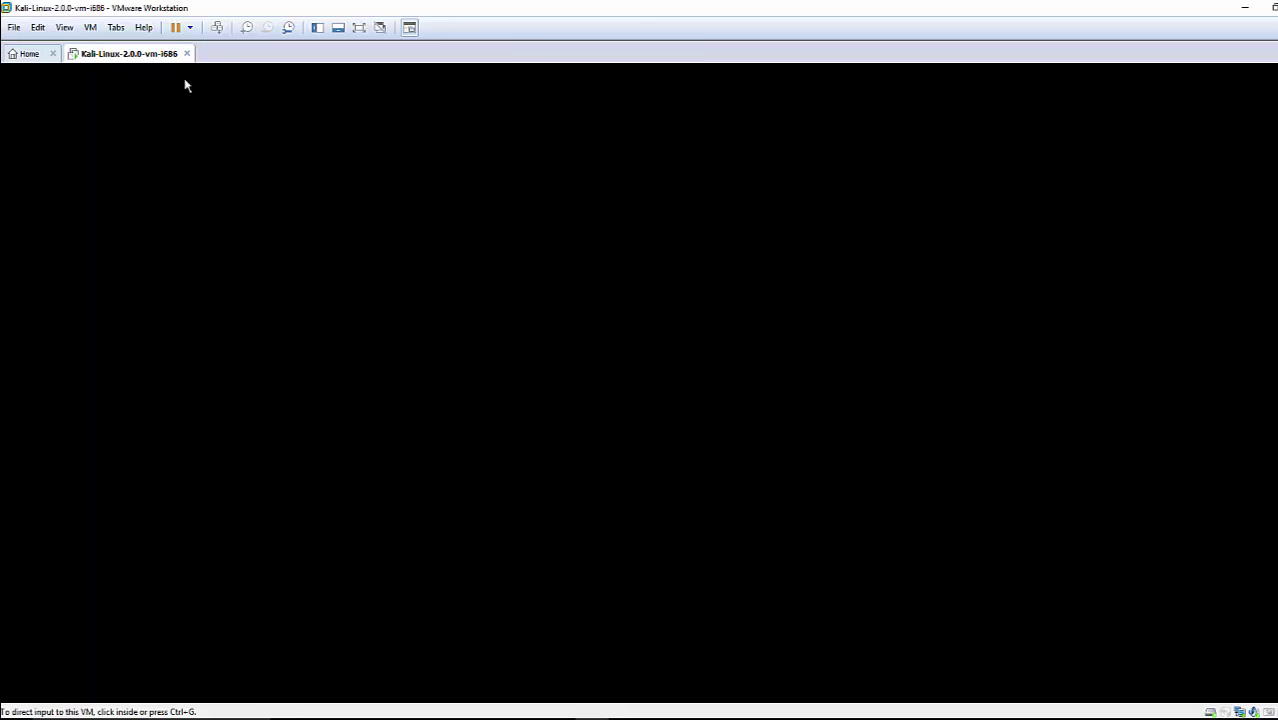
Log in to the restarted Kali guest as root with the account password
left_click(558, 274)
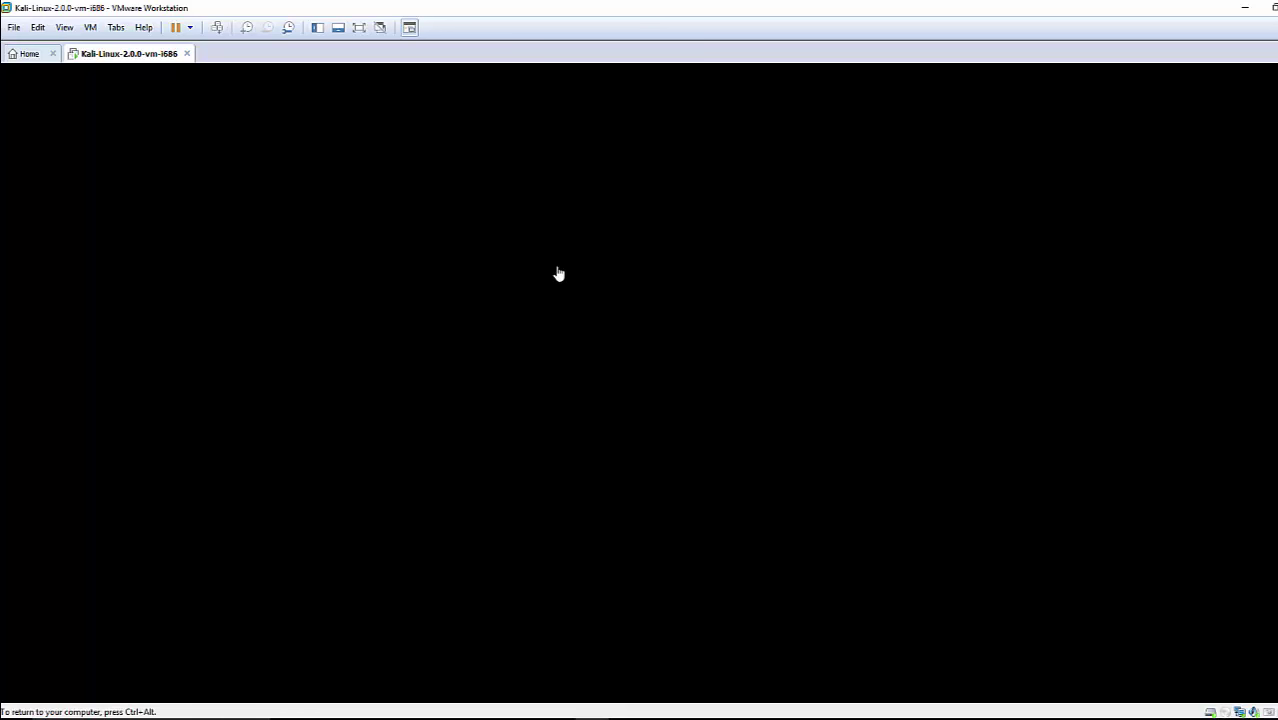
key("ctrl+alt")
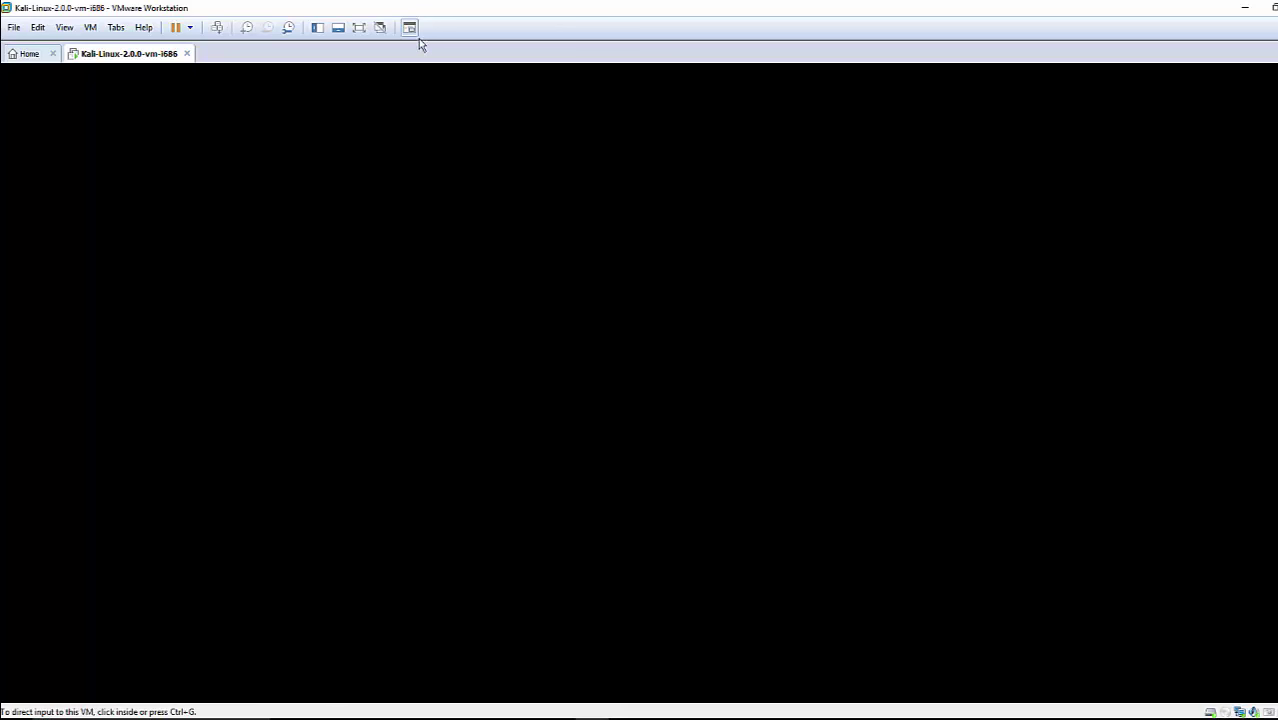
left_click(560, 366)
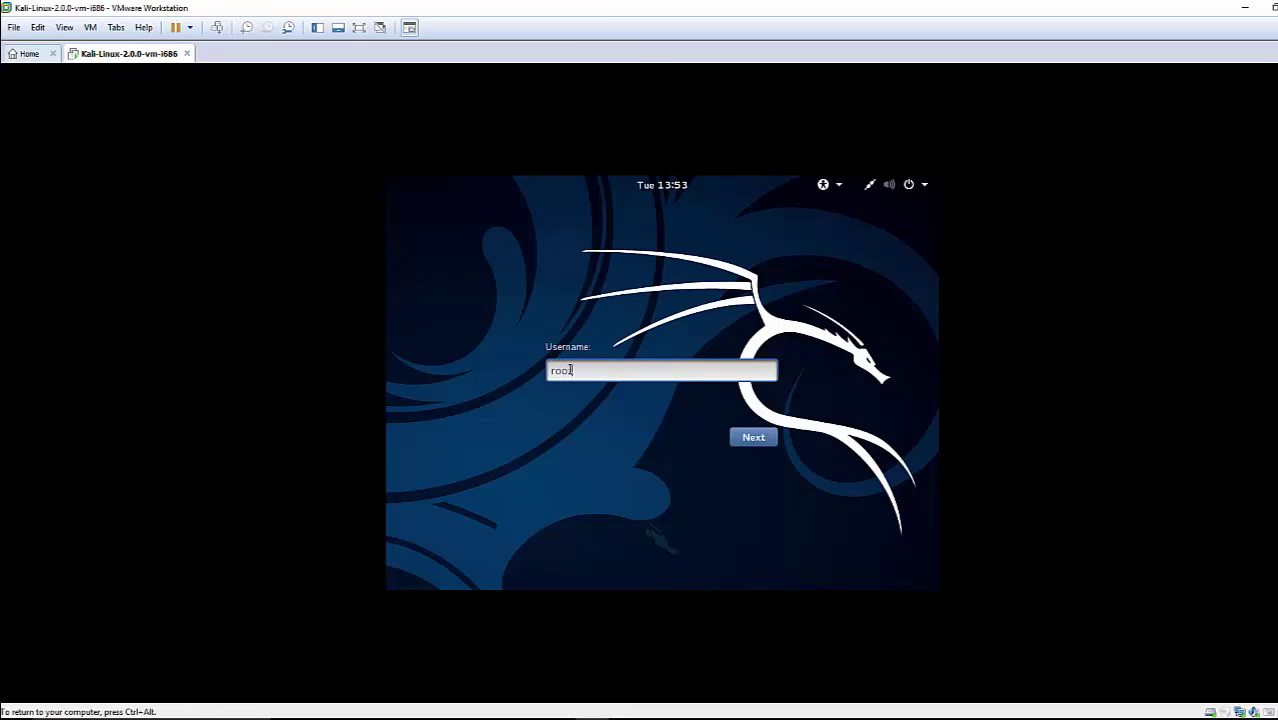
type("root")
key("Return")
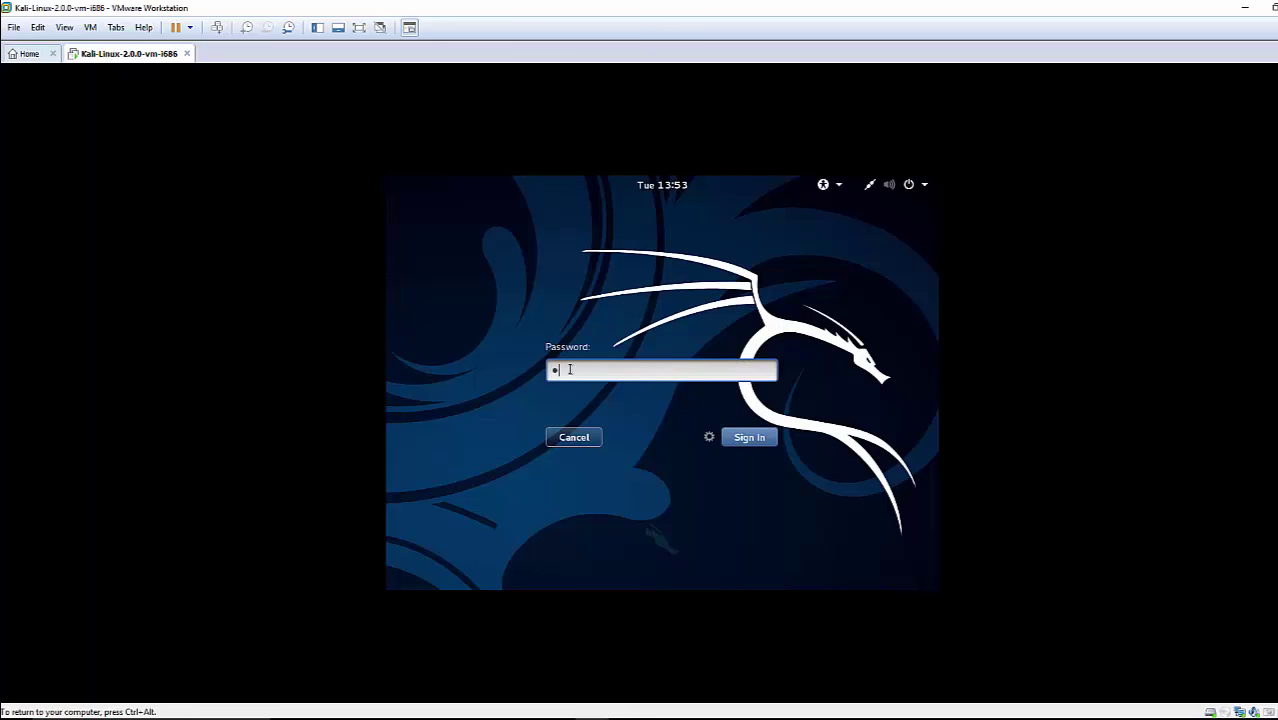
type("toor")
key("Return")
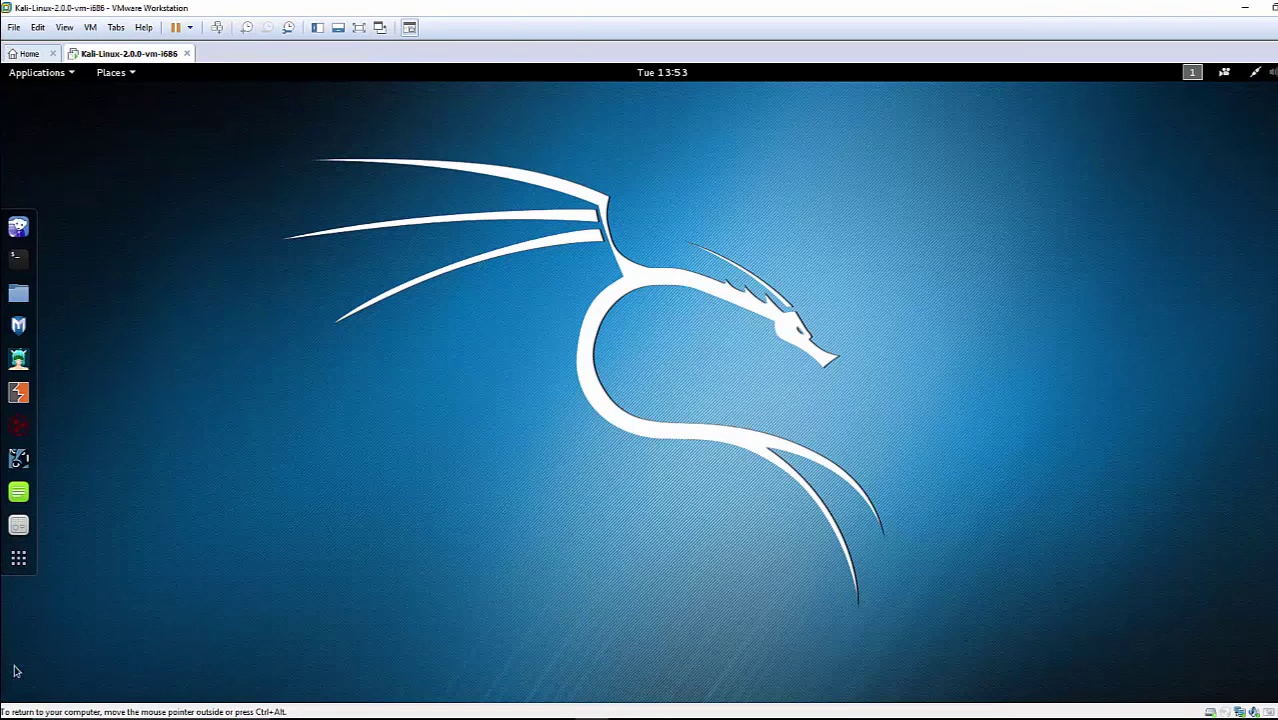
Maximize the VMware window and switch the Kali VM to full screen
double_click(700, 11)
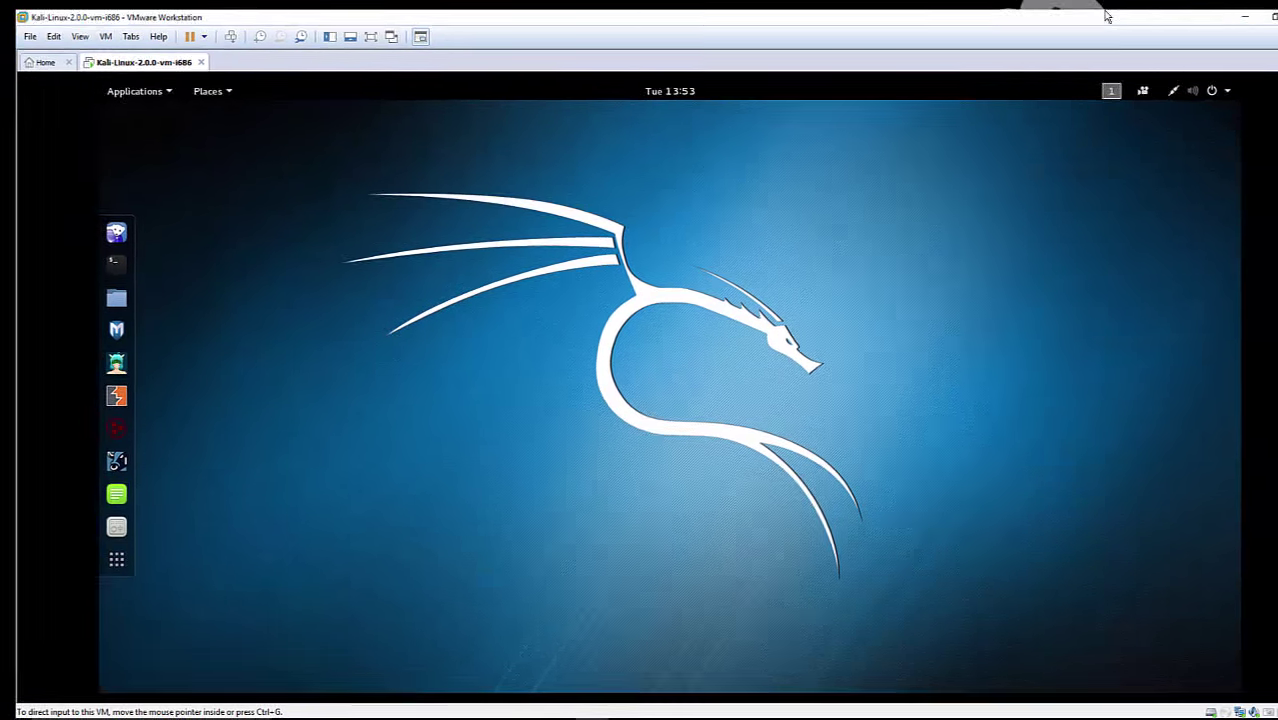
left_click(1116, 11)
left_click(344, 28)
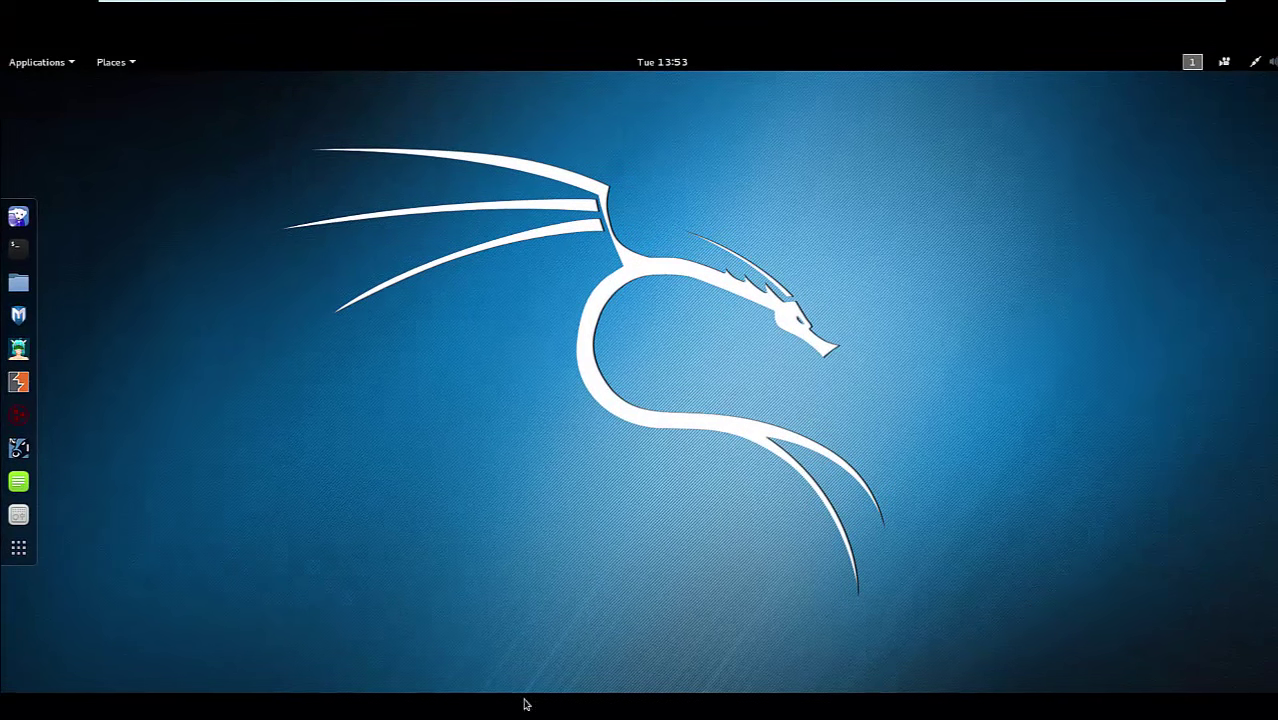
Open a Kali terminal and drag it toward the right of the desktop
left_click(27, 255)
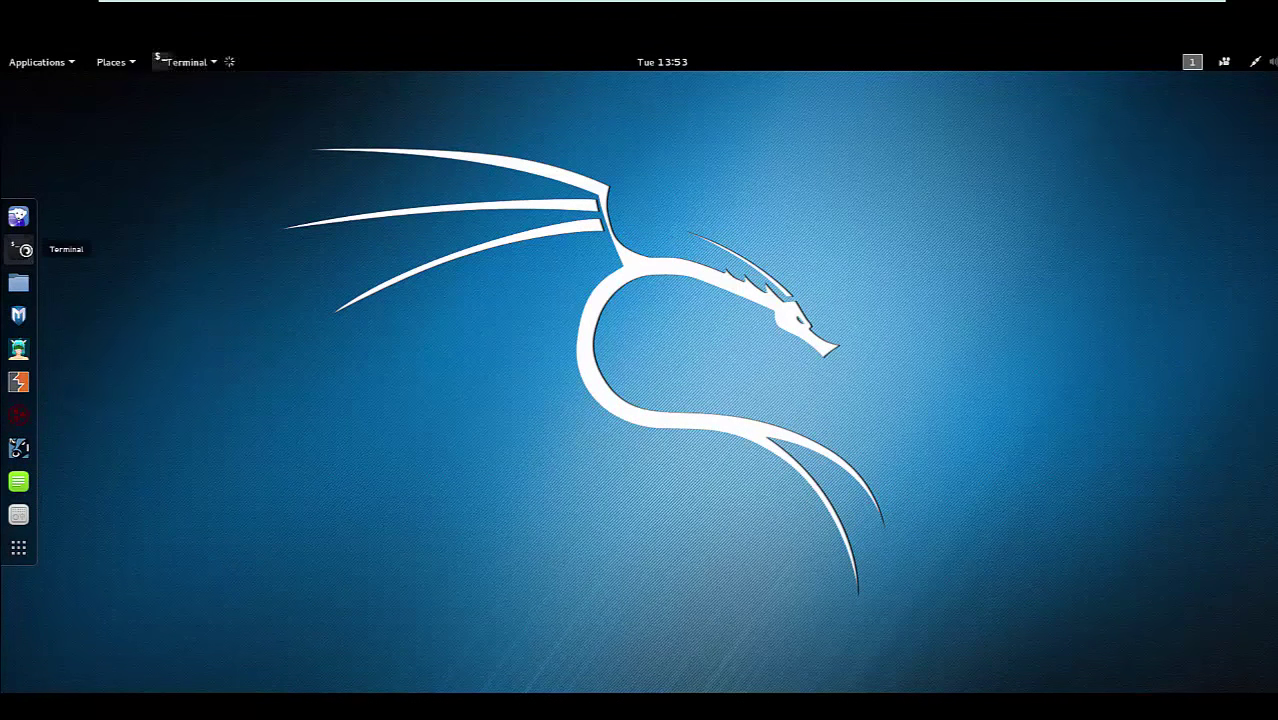
left_click_drag(539, 178, 856, 220)
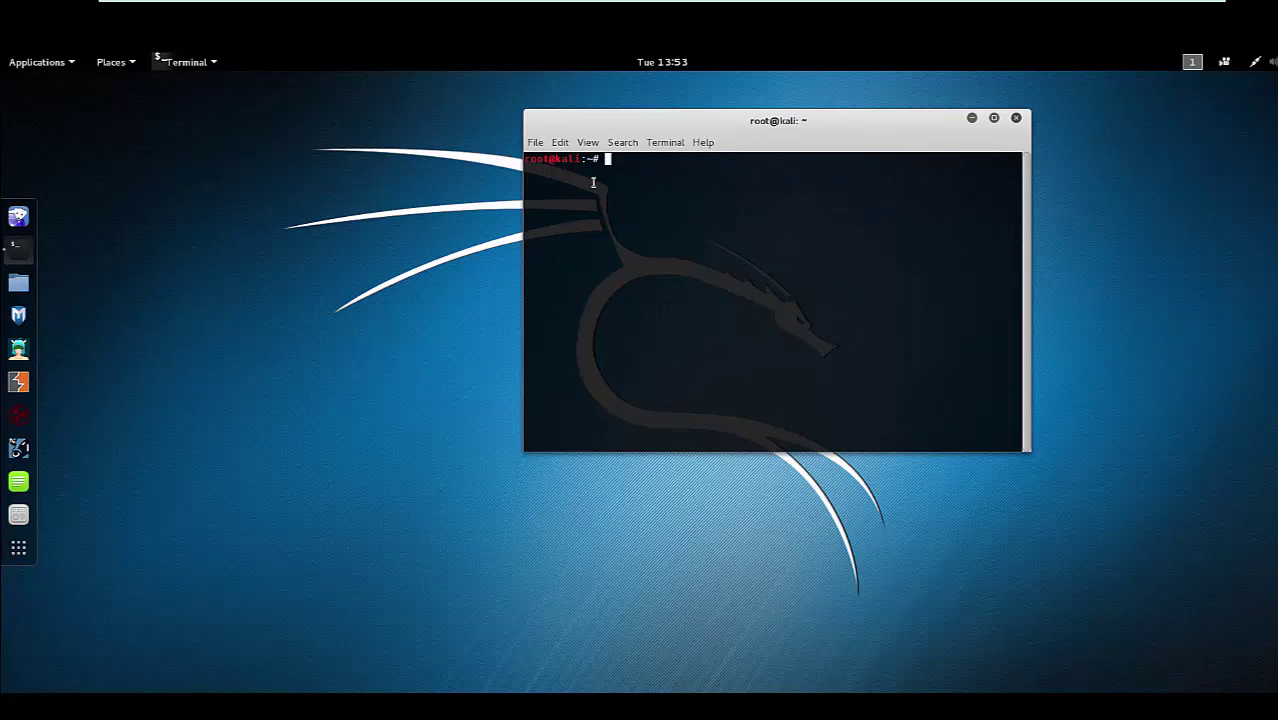
left_click_drag(786, 127, 858, 114)
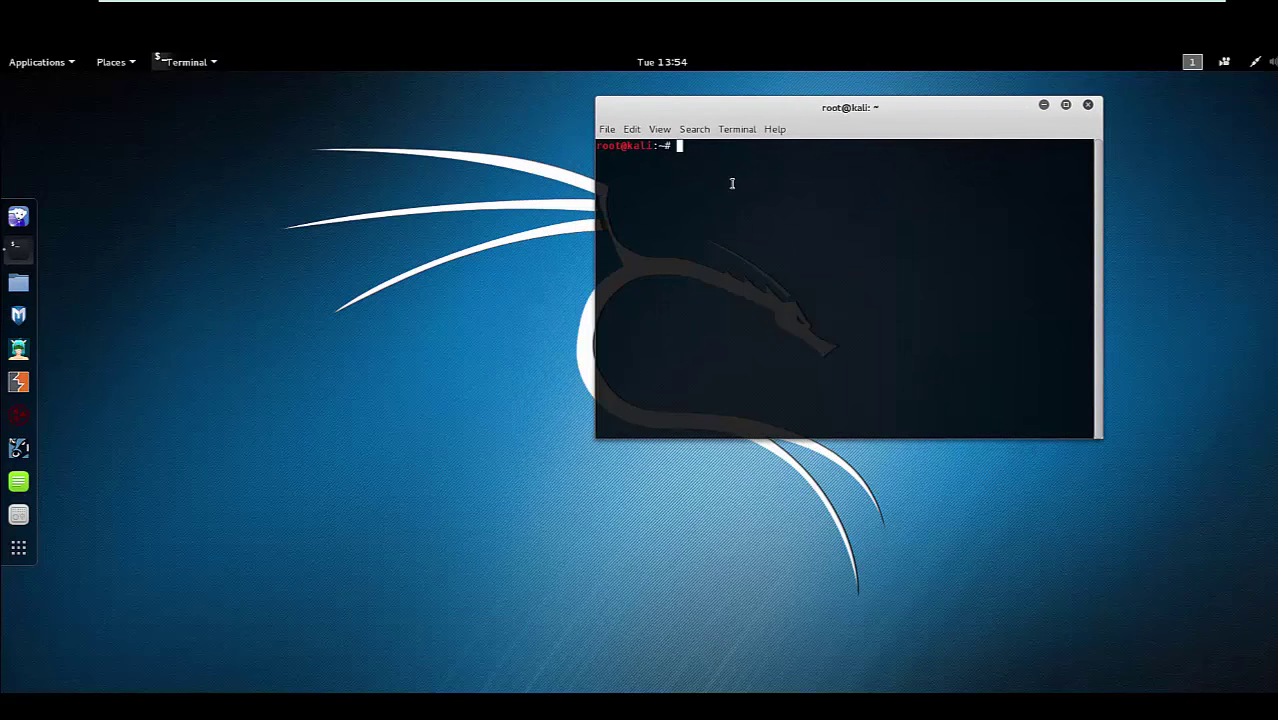
Run apt-get update in the Kali terminal, fetching 22.7 MB of package lists
type("apt-g")
type("et ")
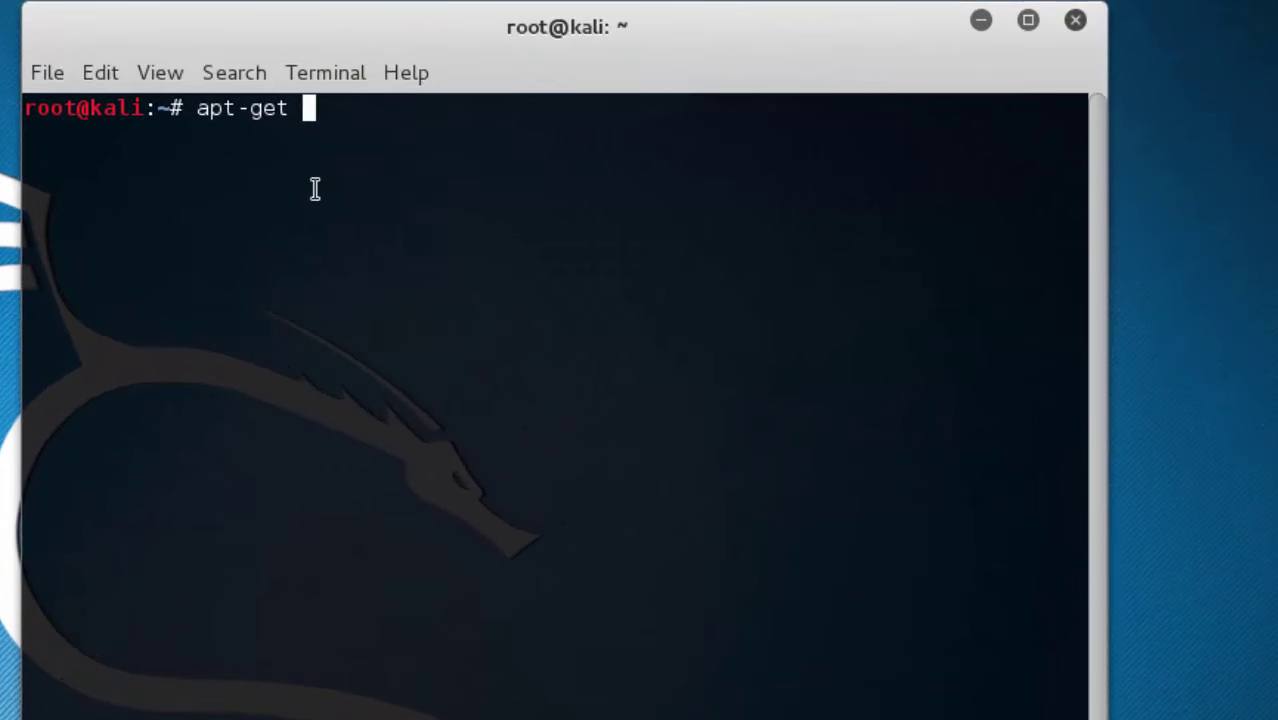
type("up")
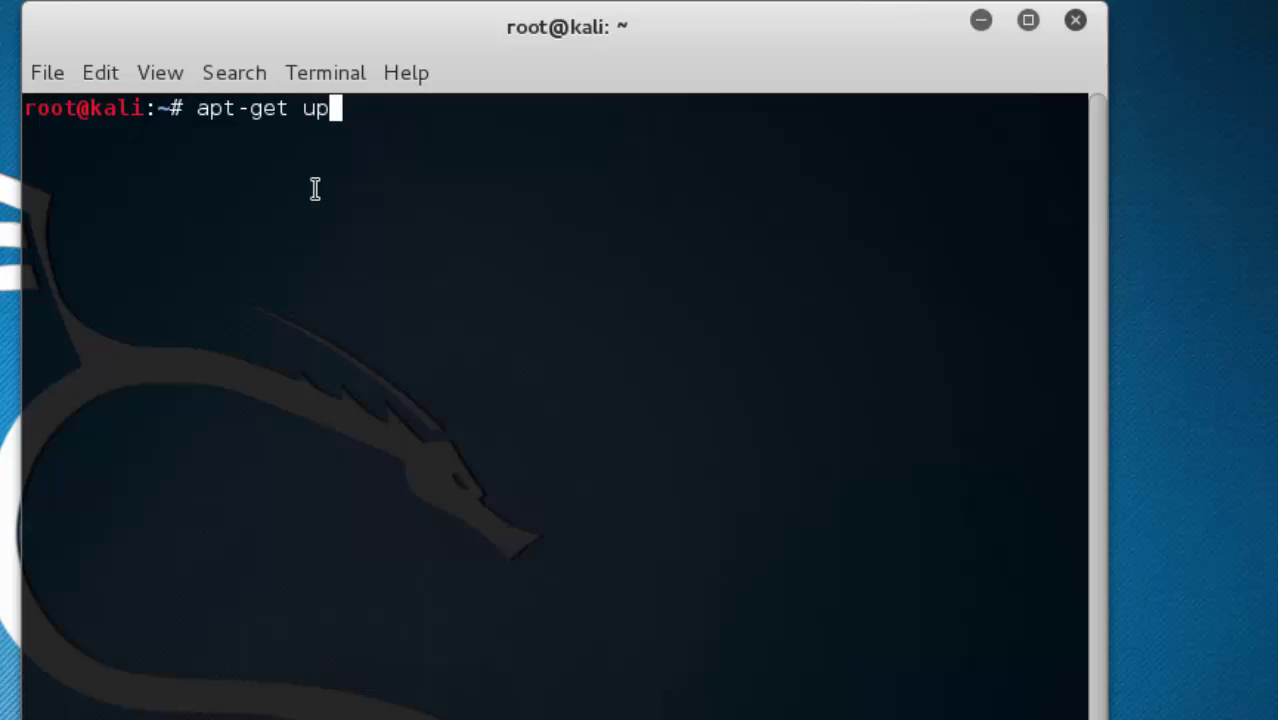
type("date")
key("Return")
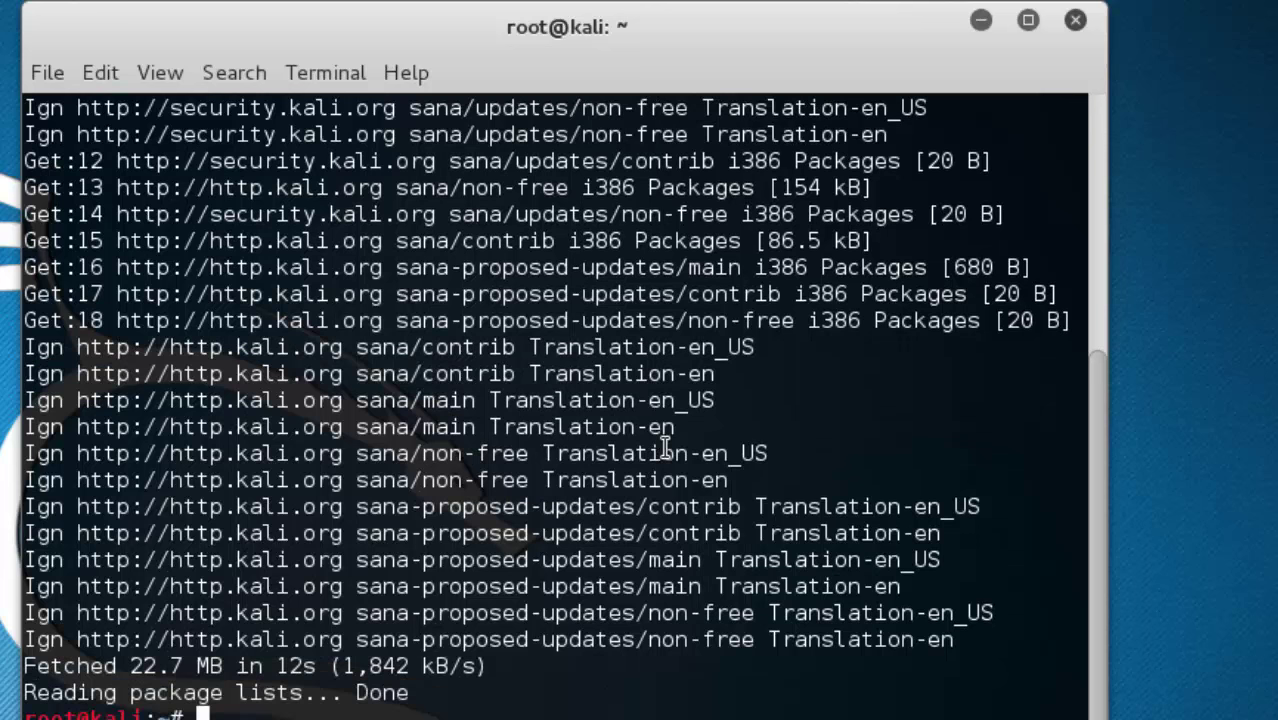
type("apt/g")
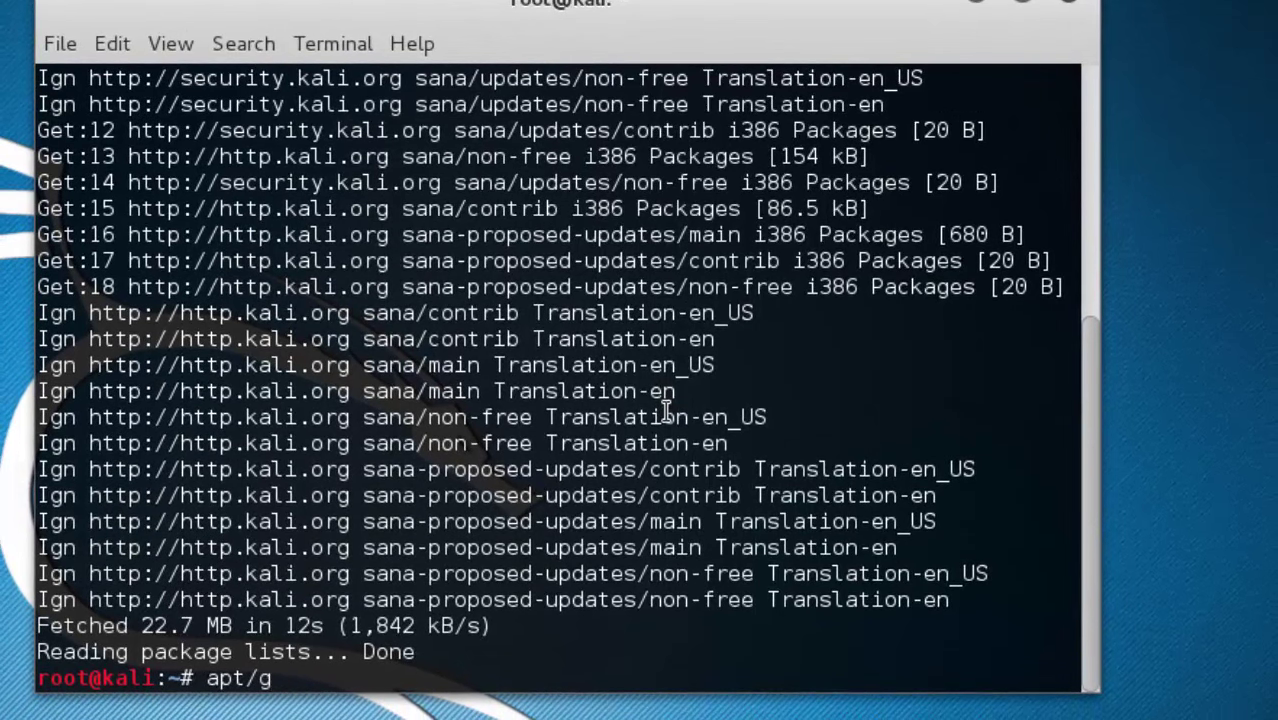
Run apt-get dist-upgrade to preview the 135-package distribution upgrade
key("BackSpace")
type("-get up")
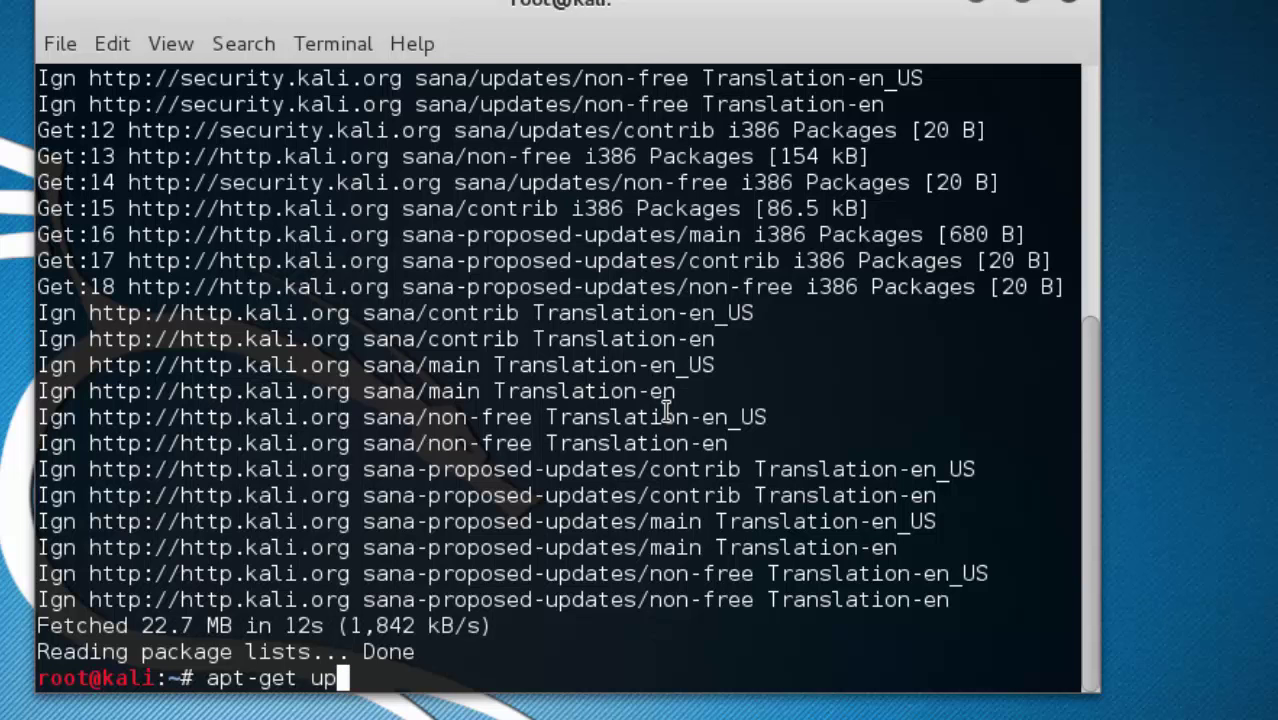
type("grade")
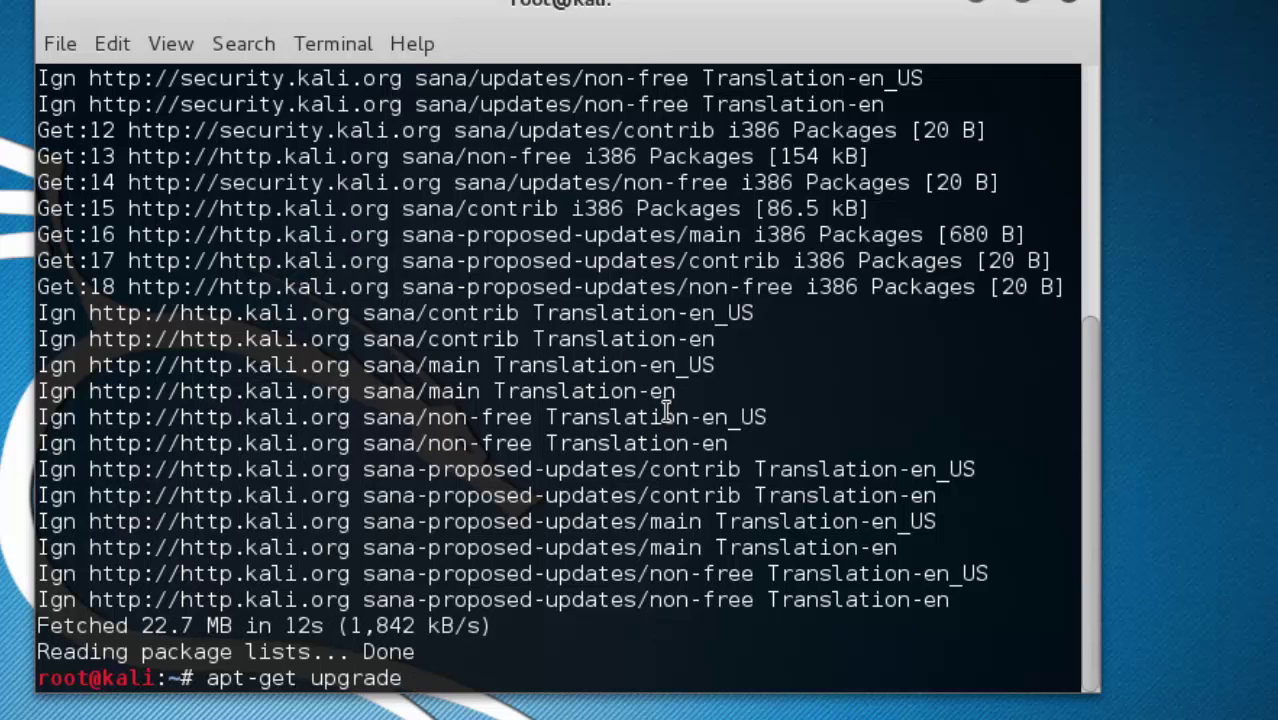
key("BackSpace")
key("BackSpace")
key("BackSpace")
key("BackSpace")
key("BackSpace")
key("BackSpace")
key("BackSpace")
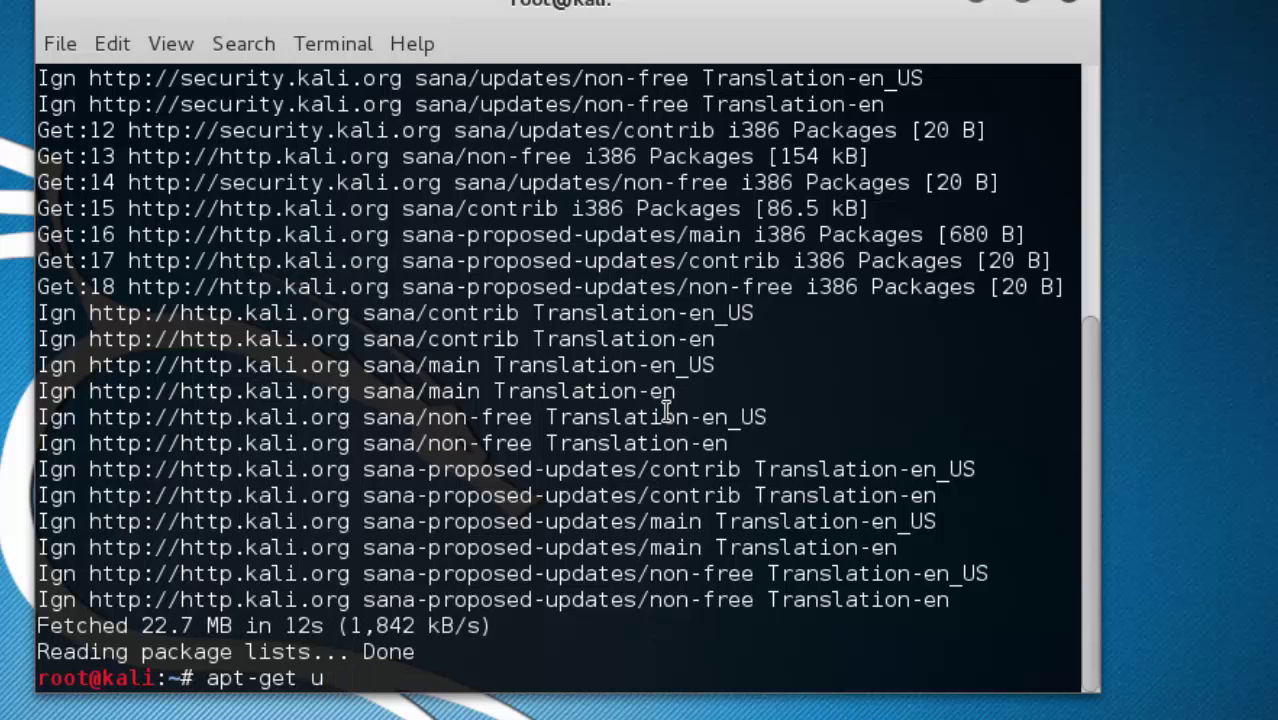
key("BackSpace")
type("dist-upgrade")
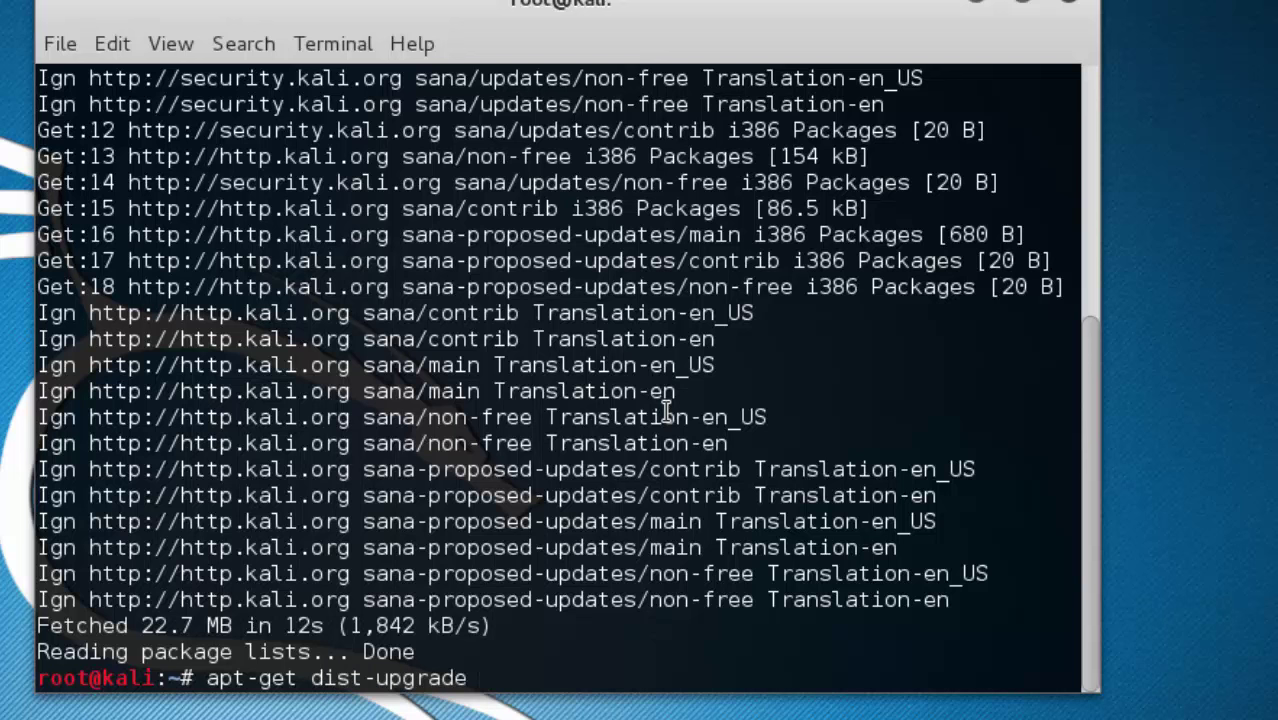
key("BackSpace")
key("BackSpace")
key("BackSpace")
type("de")
key("Return")
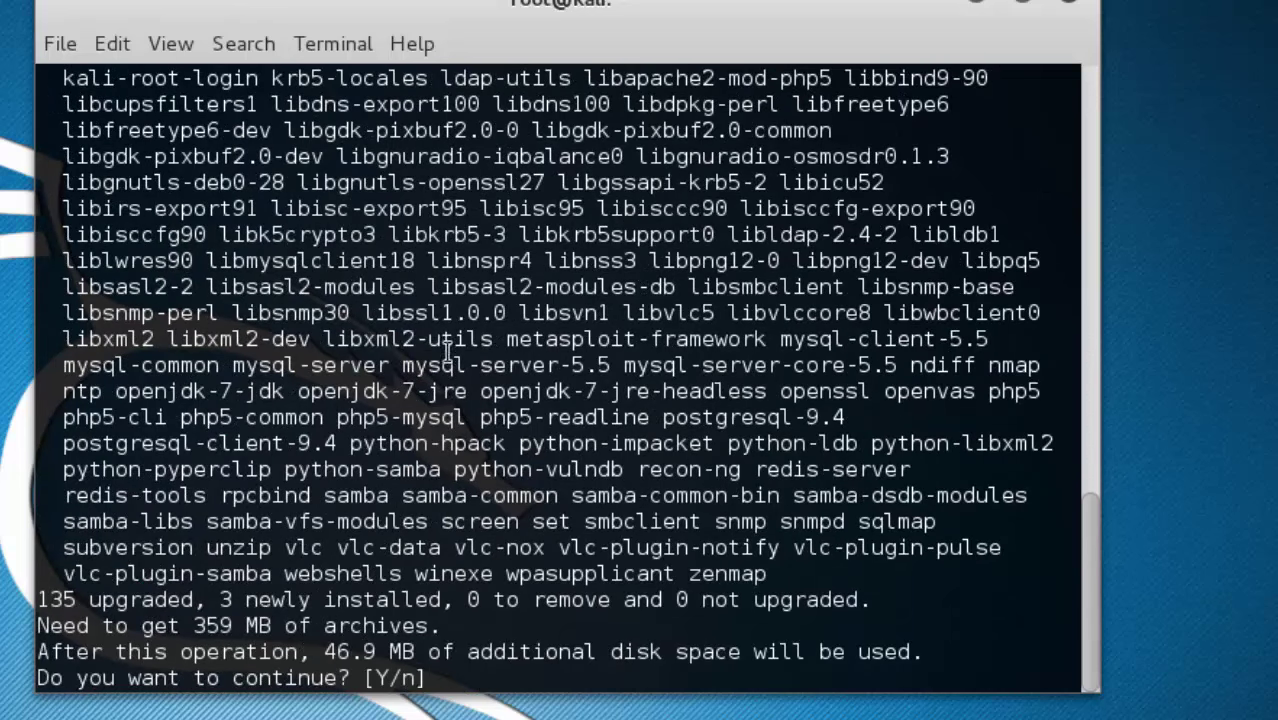
Decline the upgrade with n and exit the terminal
scroll(420, 420, "up", 4)
scroll(197, 360, "down", 4)
type("n")
key("Return")
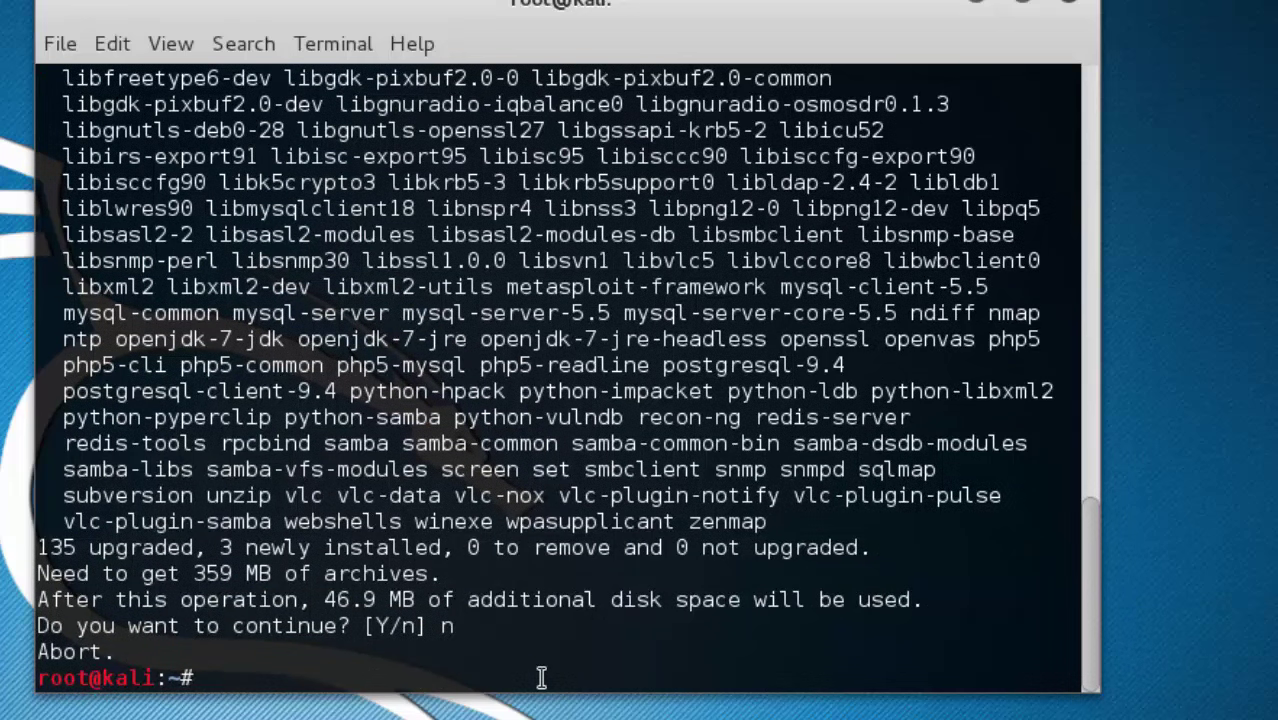
type("exit")
key("Return")
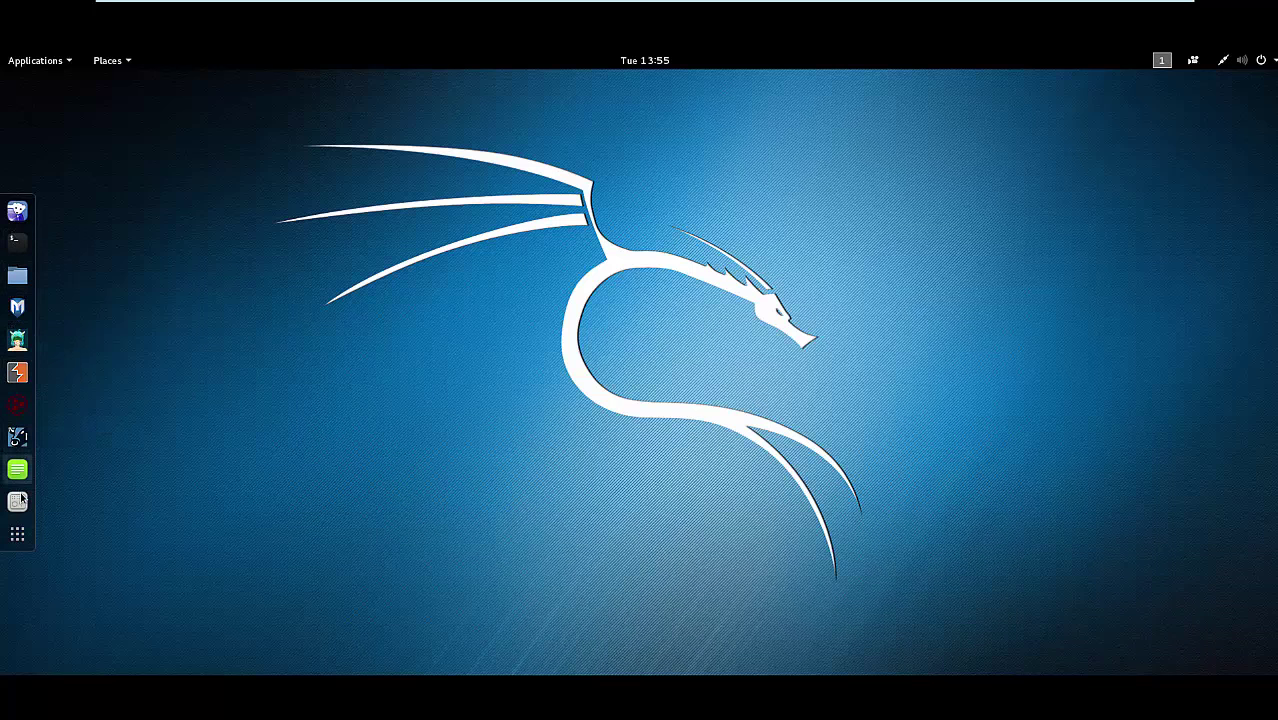
Toggle the applications overview, open and exit a terminal, then minimise the full-screen VM
left_click(18, 534)
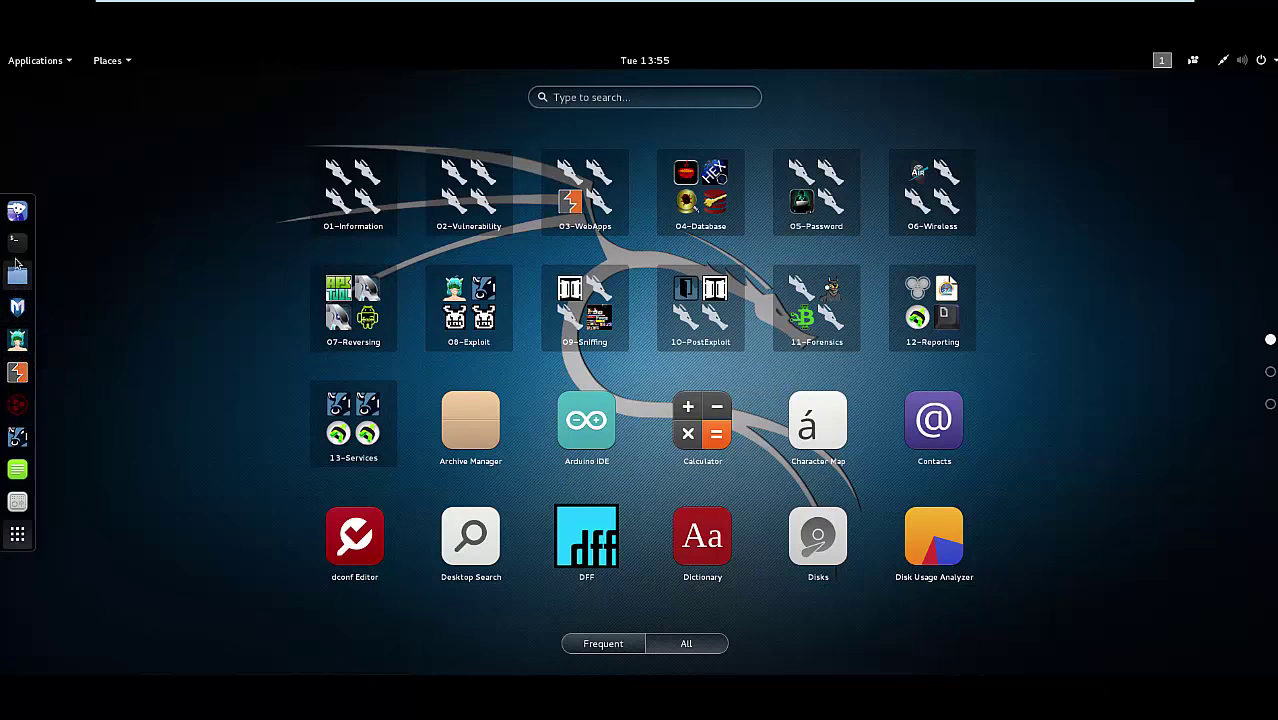
left_click(23, 540)
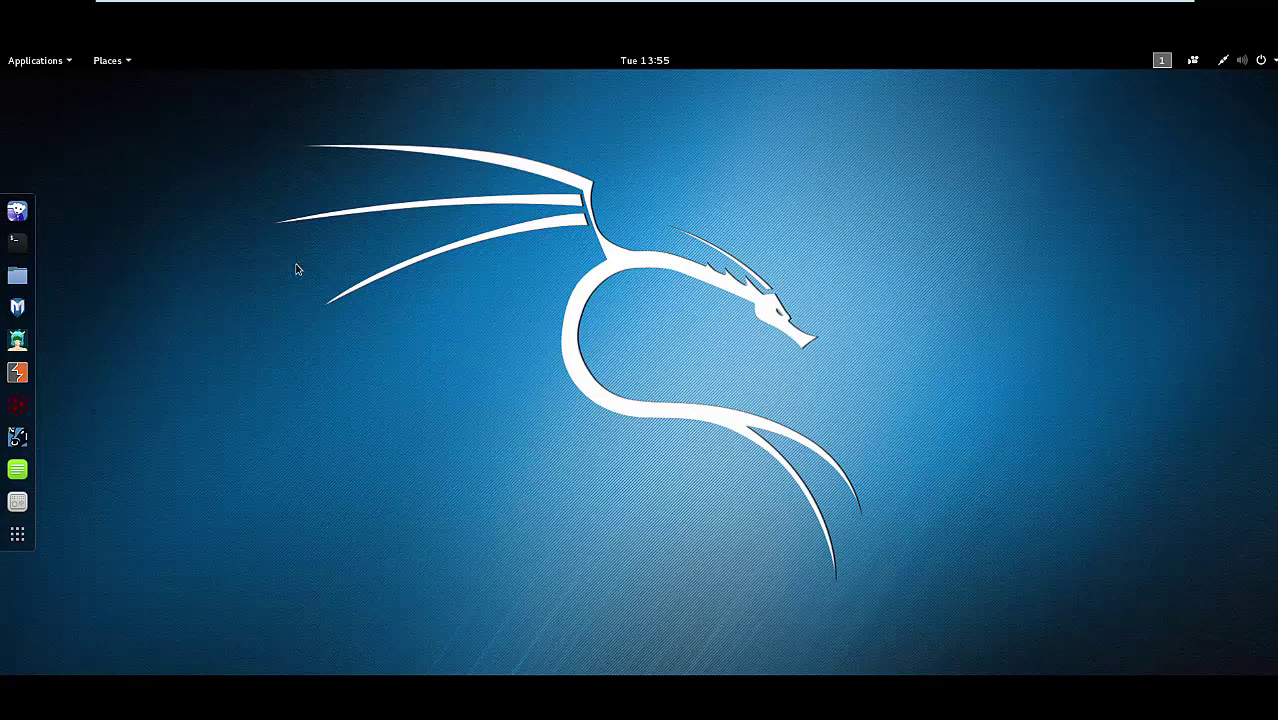
left_click(17, 241)
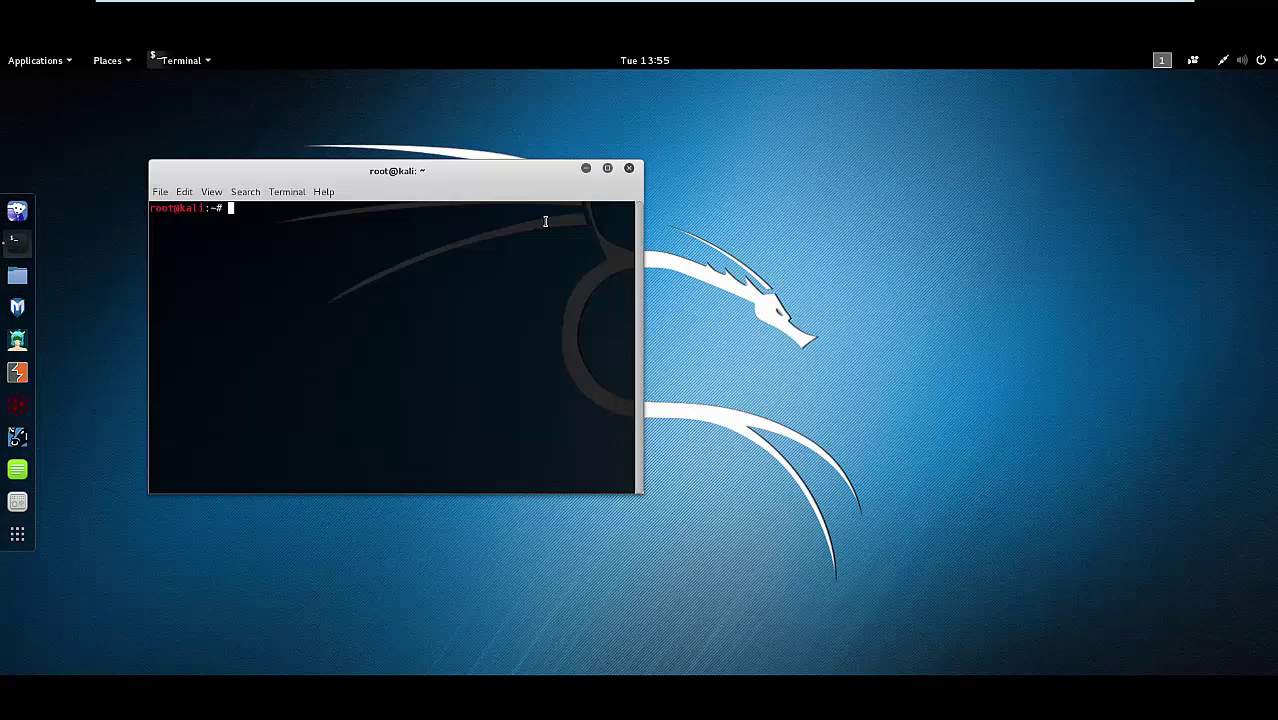
type("exit")
key("Return")
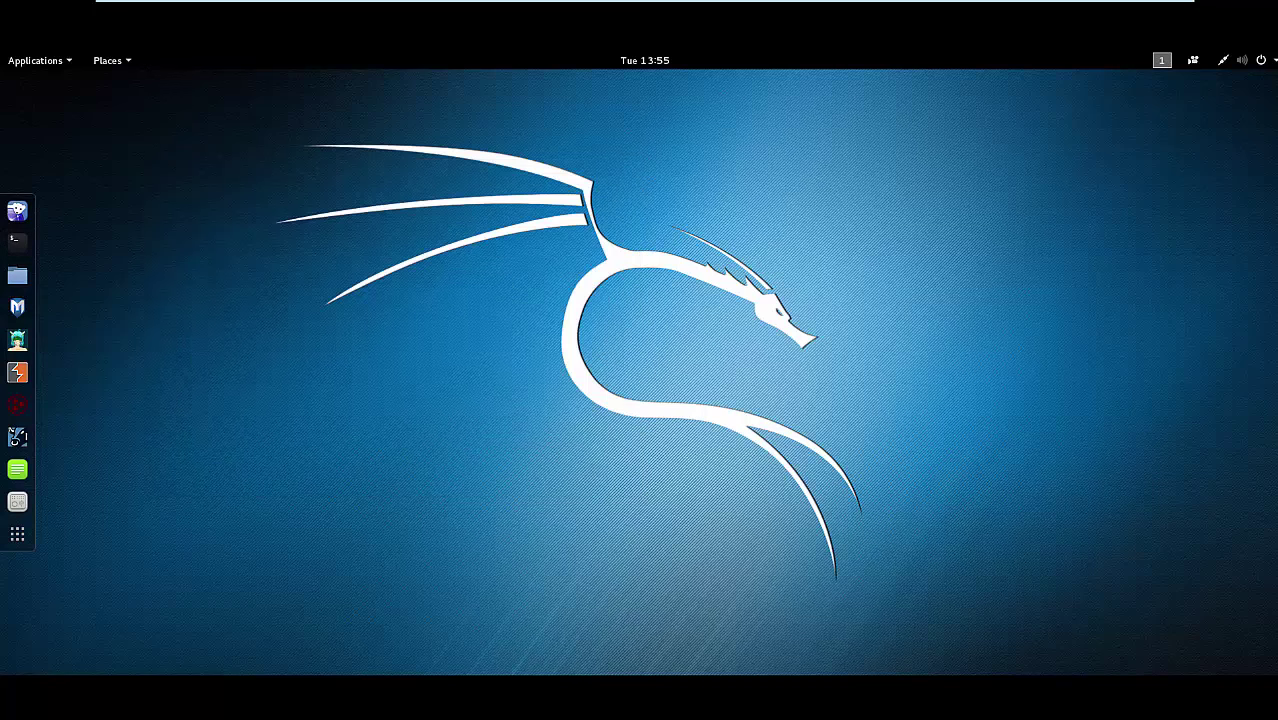
mouse_move(1080, 4)
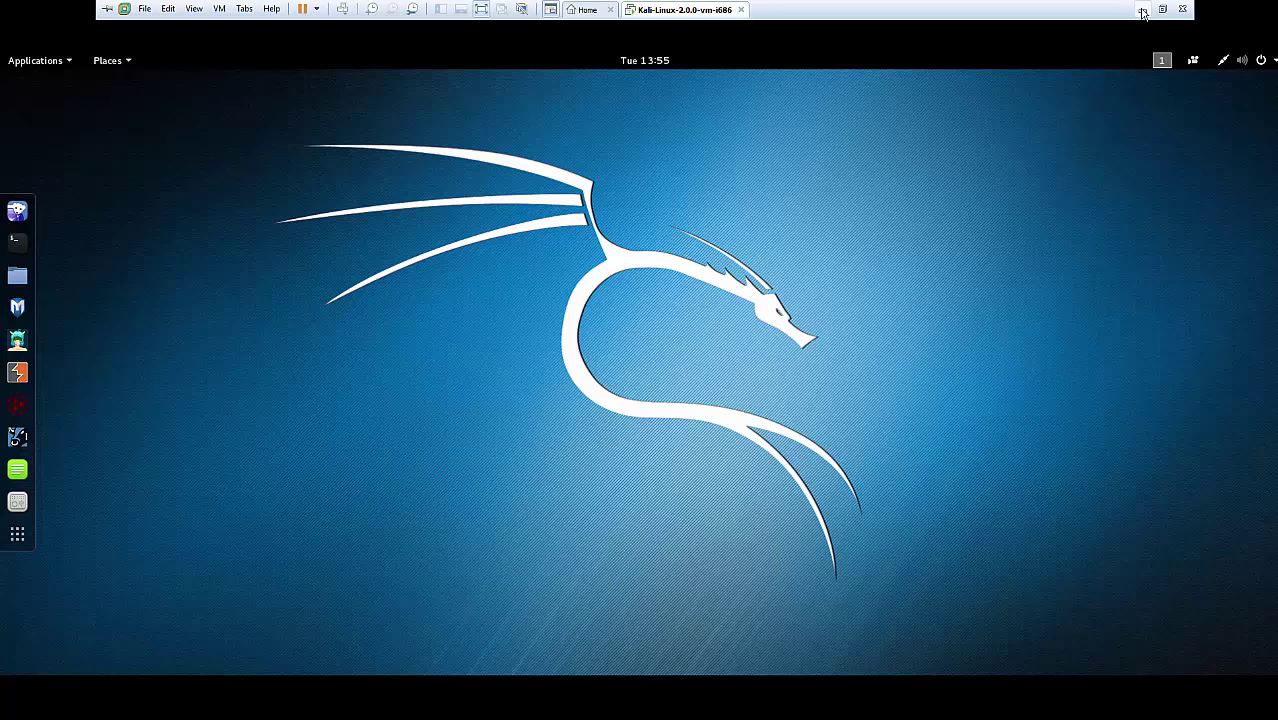
left_click(1142, 10)
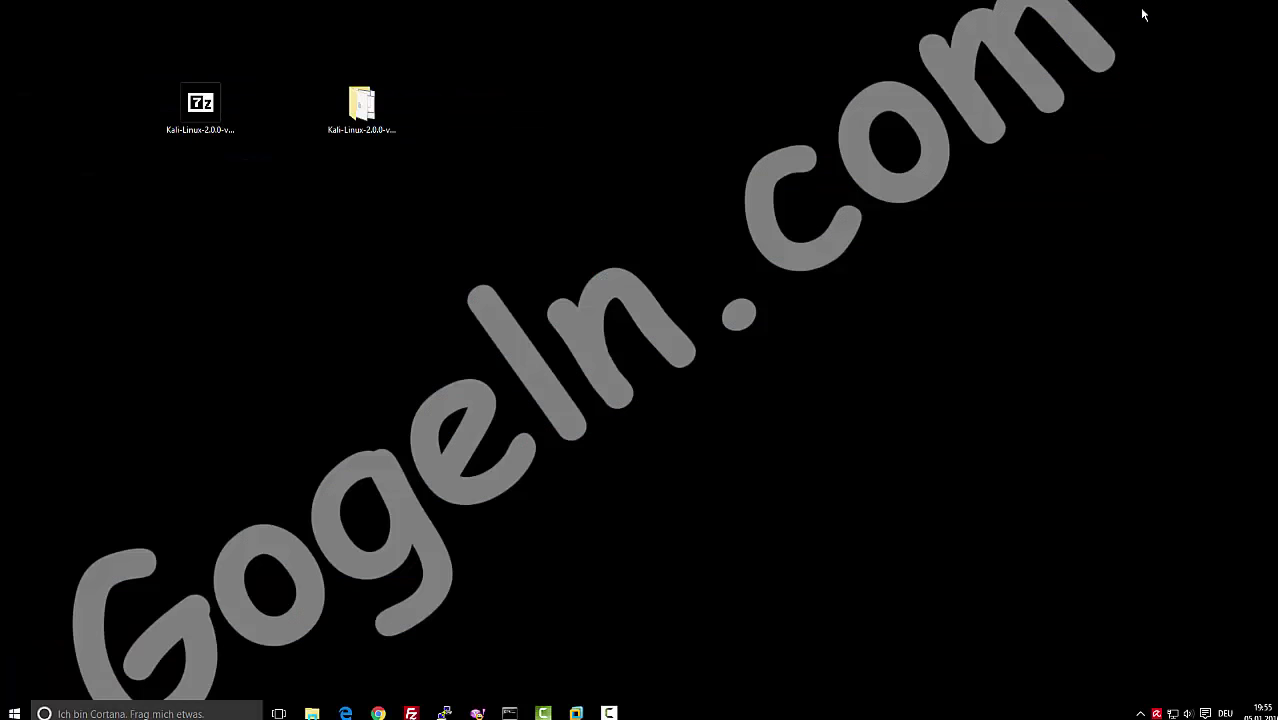